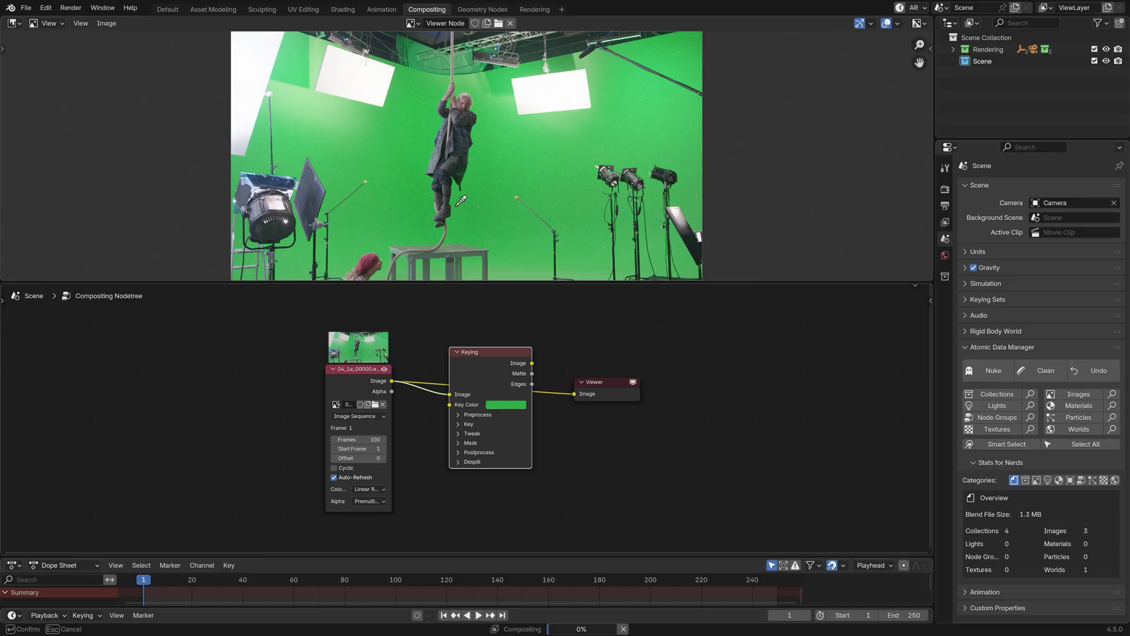
# Step: Start a fresh Blender file so the Default workspace shows only the camera
pyautogui.click(461, 201)
pyautogui.keyDown('ctrl'); pyautogui.keyDown('shift'); pyautogui.click(505, 361); pyautogui.keyUp('shift'); pyautogui.keyUp('ctrl')
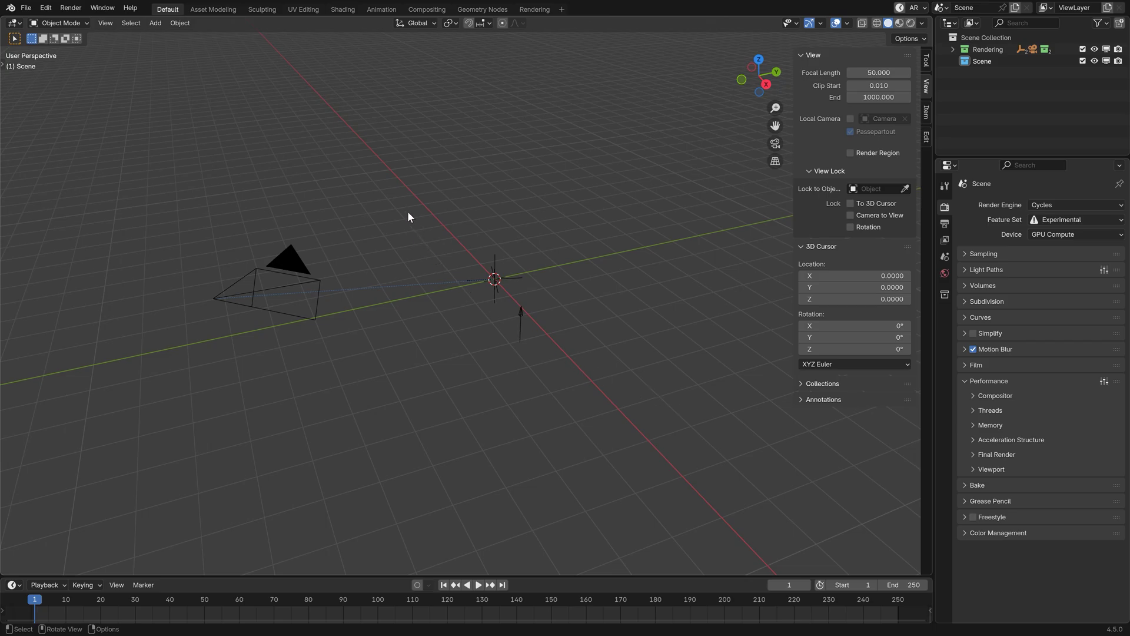
# Step: Go to the Compositing workspace, checking the workspace templates and the image editor's mode list
pyautogui.click(428, 9)
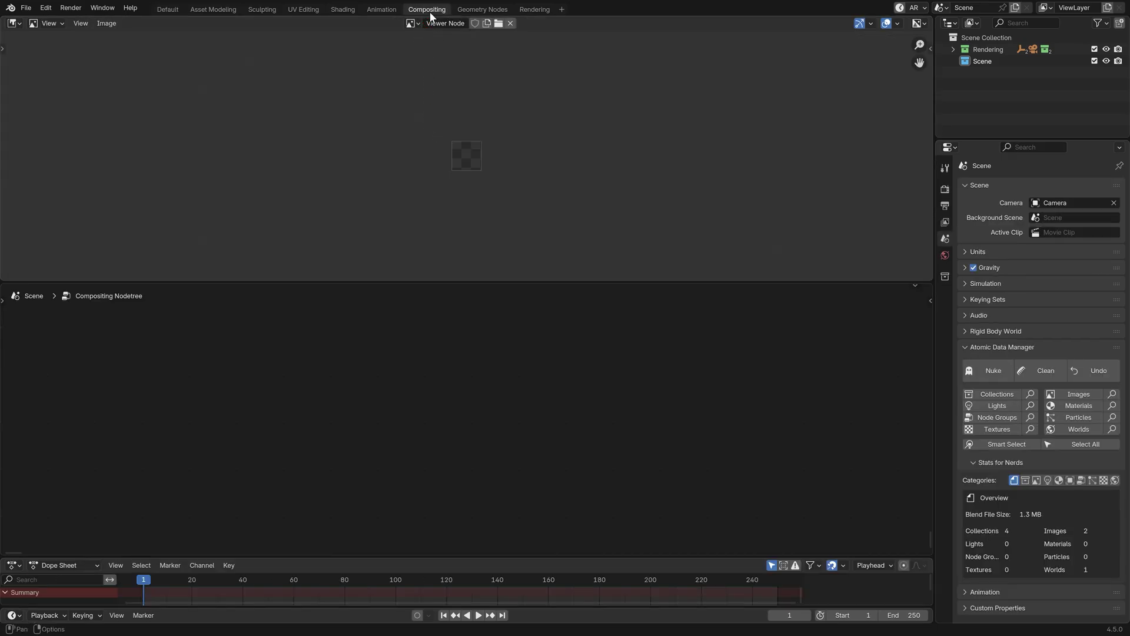
pyautogui.click(562, 9)
pyautogui.moveTo(560, 63)
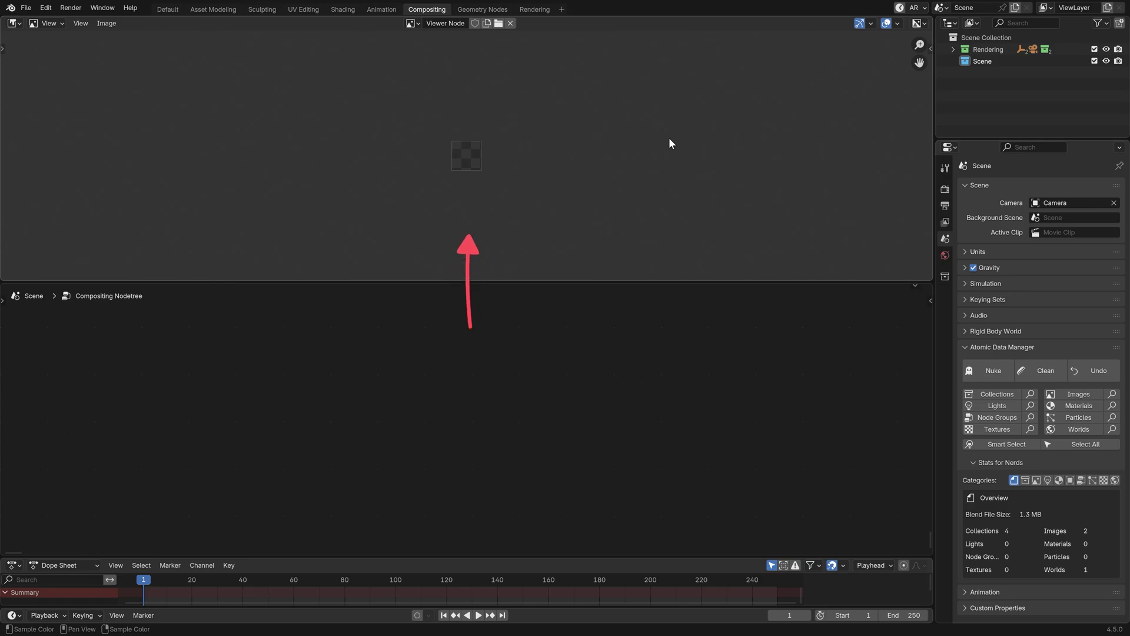
pyautogui.click(59, 23)
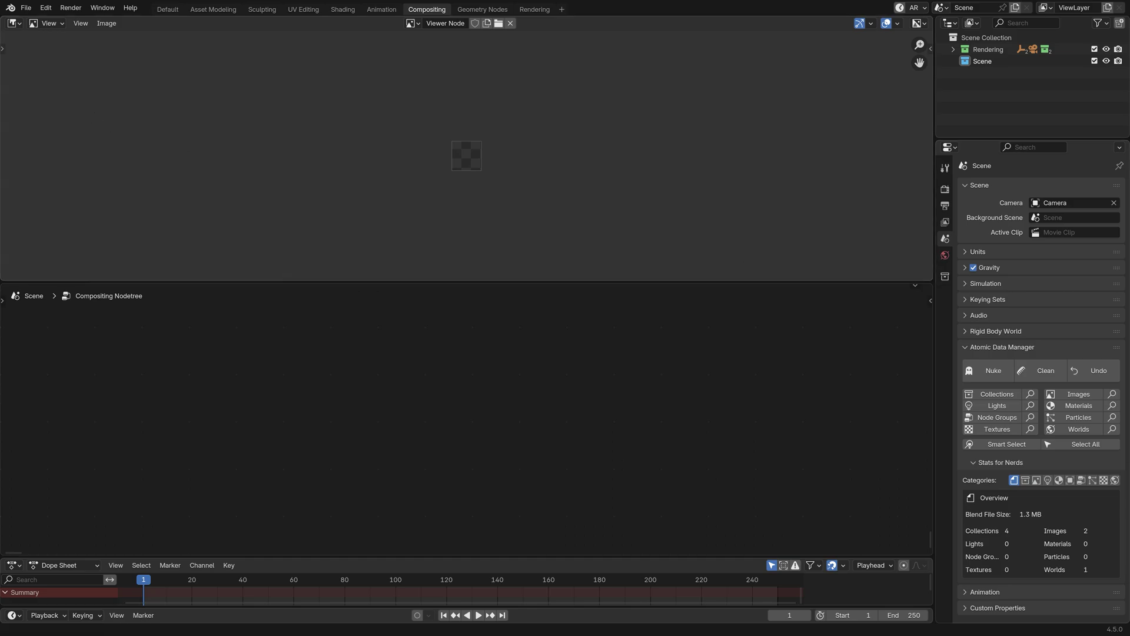
# Step: Load the green-screen frame as an Image Sequence of 100 frames, previewed in a Viewer
pyautogui.moveTo(436, 370); pyautogui.dragTo(434, 371)
pyautogui.keyDown('ctrl'); pyautogui.keyDown('shift'); pyautogui.click(452, 381); pyautogui.keyUp('shift'); pyautogui.keyUp('ctrl')
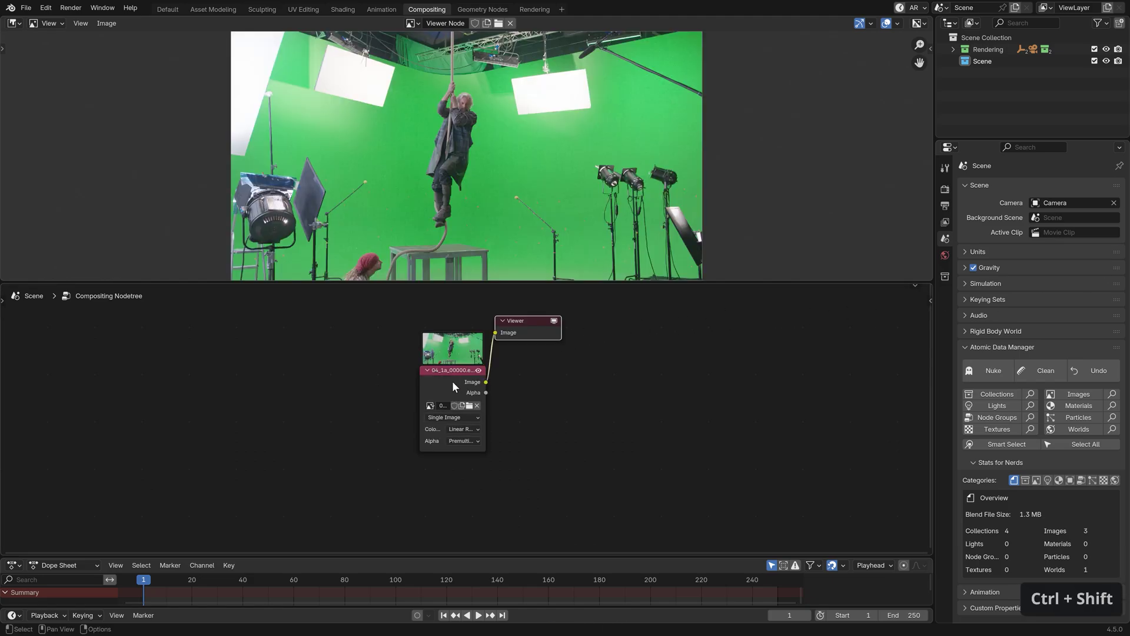
pyautogui.click(469, 417)
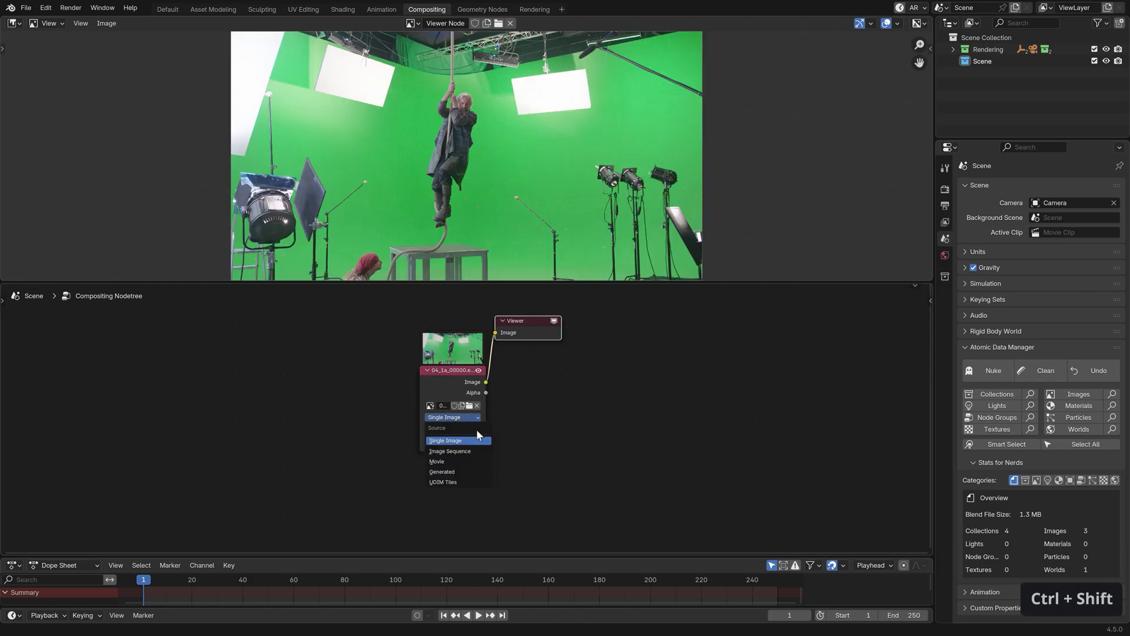
pyautogui.click(480, 449)
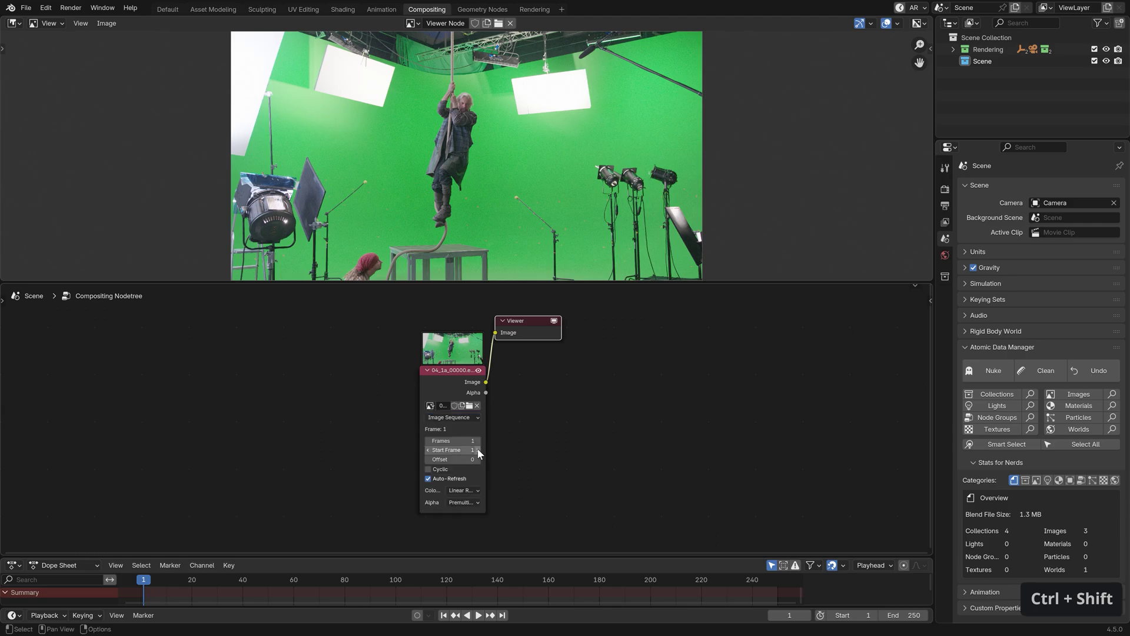
pyautogui.click(463, 440)
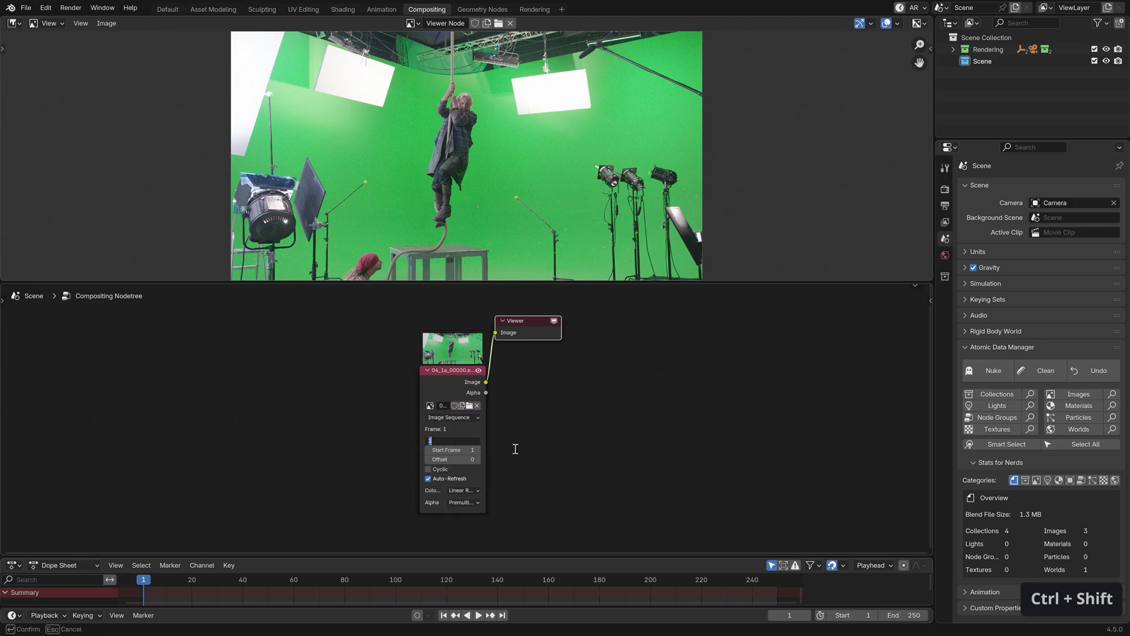
pyautogui.write('100')
pyautogui.press('Return')
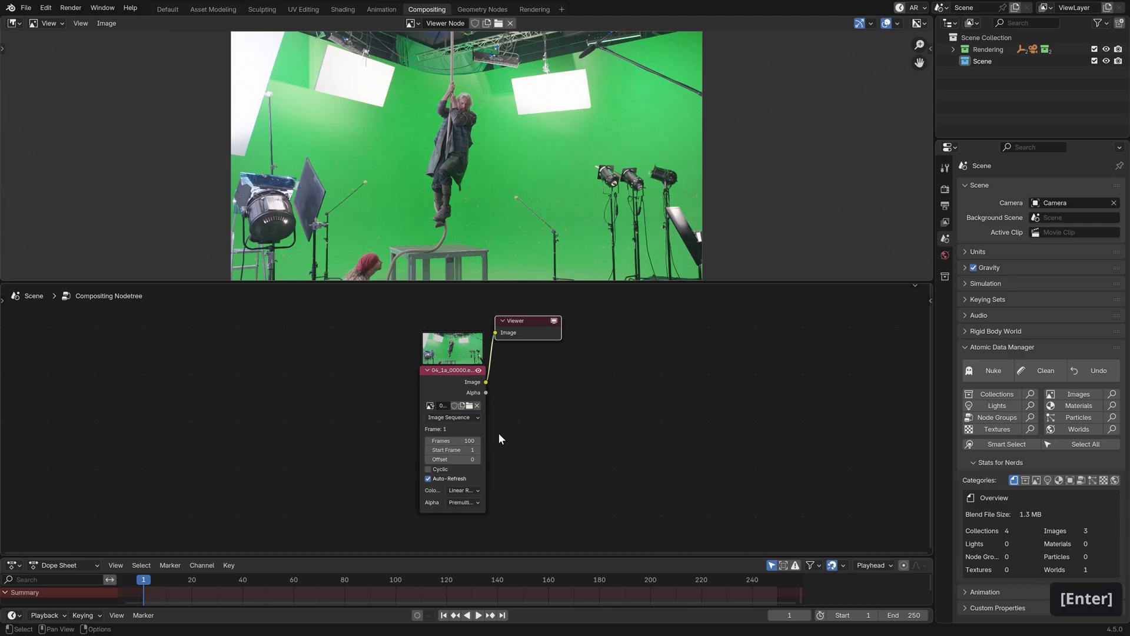
# Step: Move the Viewer node right and pan the node graph to make room
pyautogui.moveTo(521, 319); pyautogui.dragTo(694, 381)
pyautogui.moveTo(718, 368); pyautogui.dragTo(608, 364, button='middle')
pyautogui.hotkey('shift', 'a')
pyautogui.moveTo(470, 276)
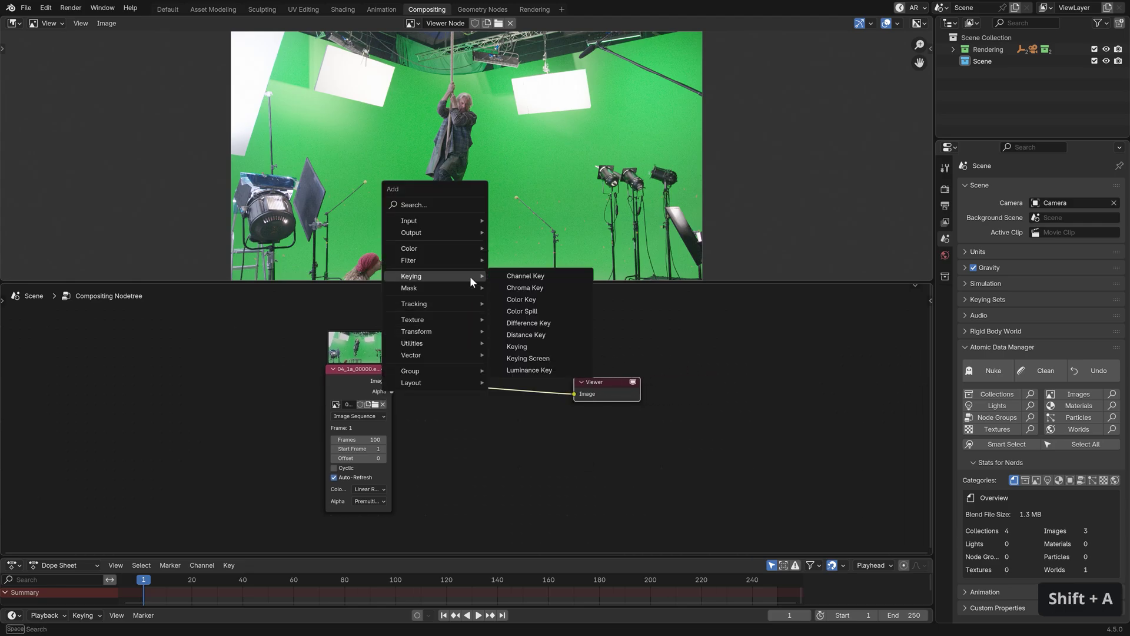
# Step: Insert a Keying node between the footage and the Viewer, then preview the raw footage
pyautogui.click(564, 346)
pyautogui.click(449, 349)
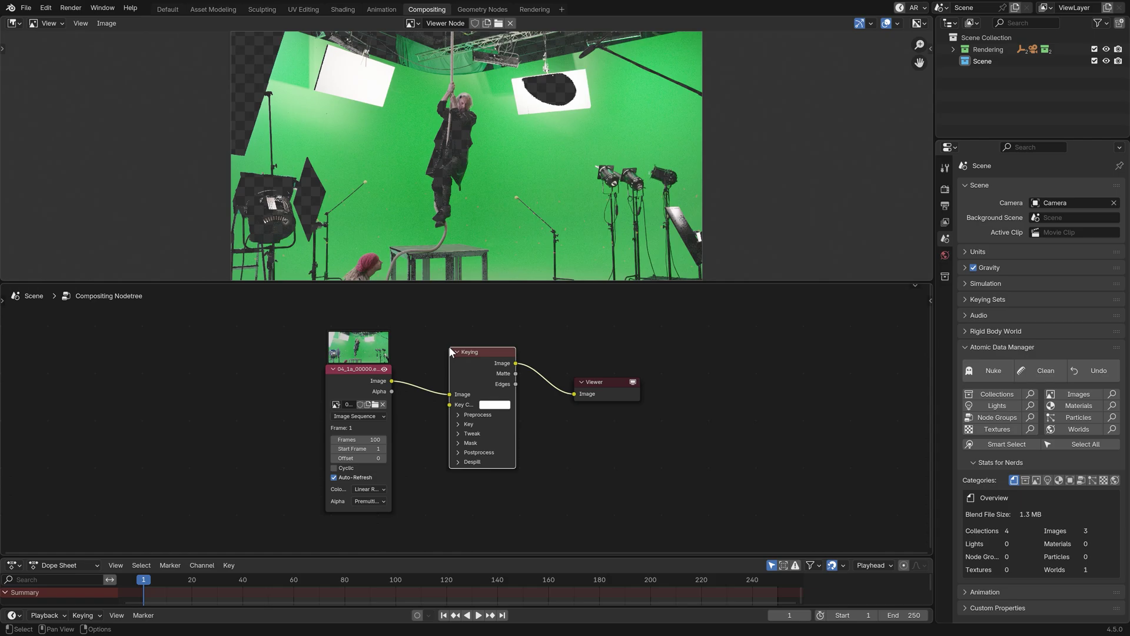
pyautogui.keyDown('ctrl'); pyautogui.keyDown('shift'); pyautogui.click(376, 385); pyautogui.keyUp('shift'); pyautogui.keyUp('ctrl')
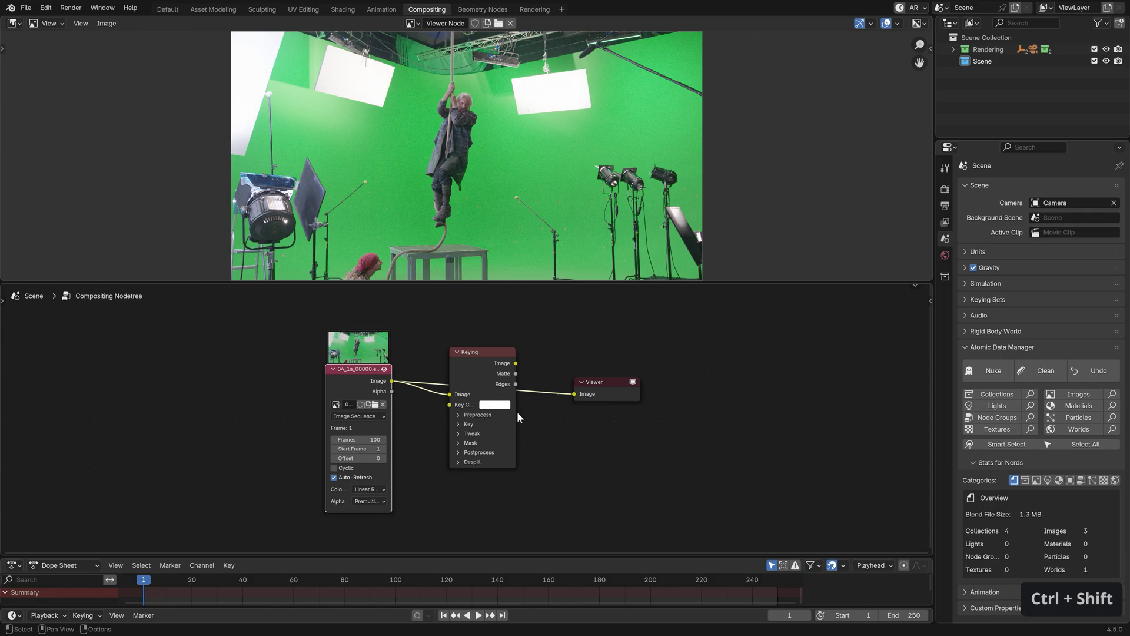
# Step: Eyedrop the green screen as the Keying node's Key Color and preview the keyed output
pyautogui.moveTo(516, 412); pyautogui.dragTo(530, 414)
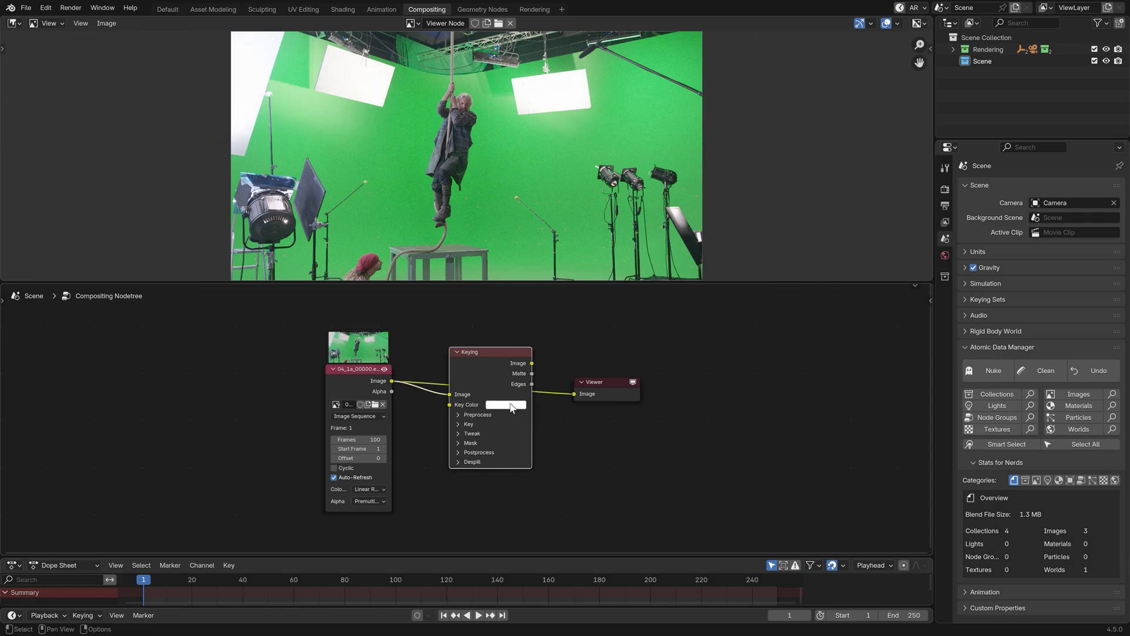
pyautogui.click(517, 405)
pyautogui.click(571, 391)
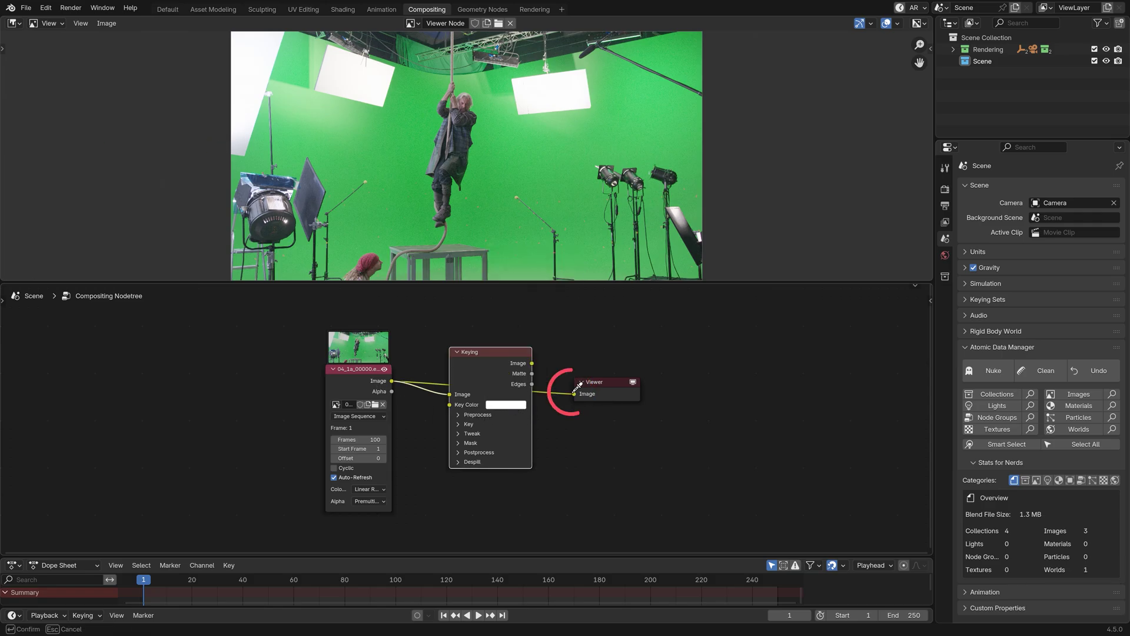
pyautogui.click(457, 207)
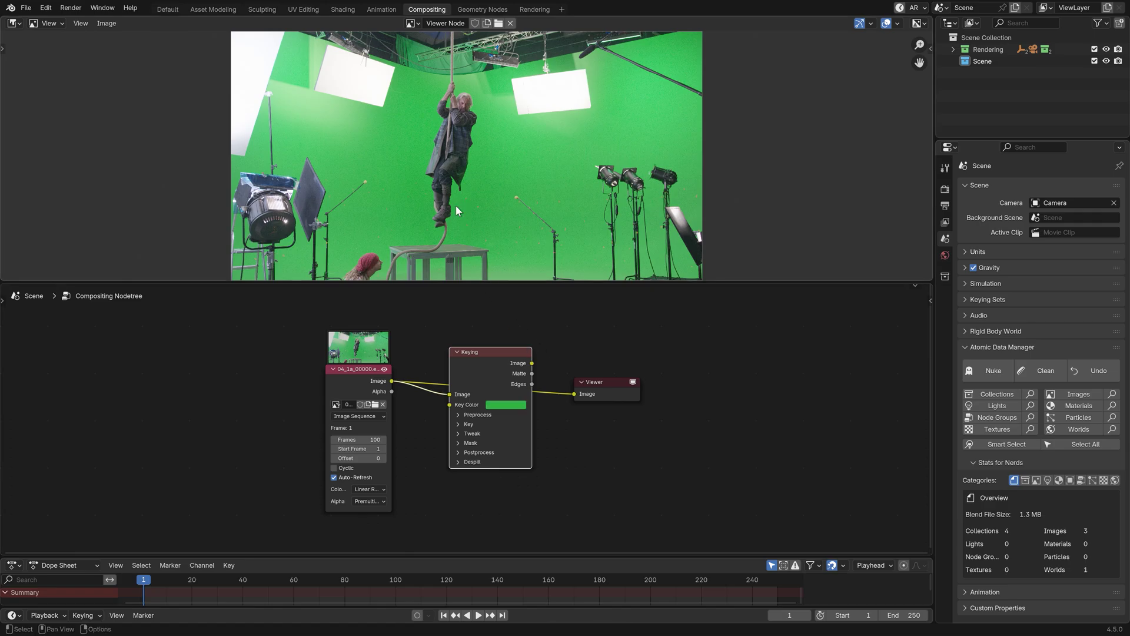
pyautogui.keyDown('ctrl'); pyautogui.keyDown('shift'); pyautogui.click(505, 360); pyautogui.keyUp('shift'); pyautogui.keyUp('ctrl')
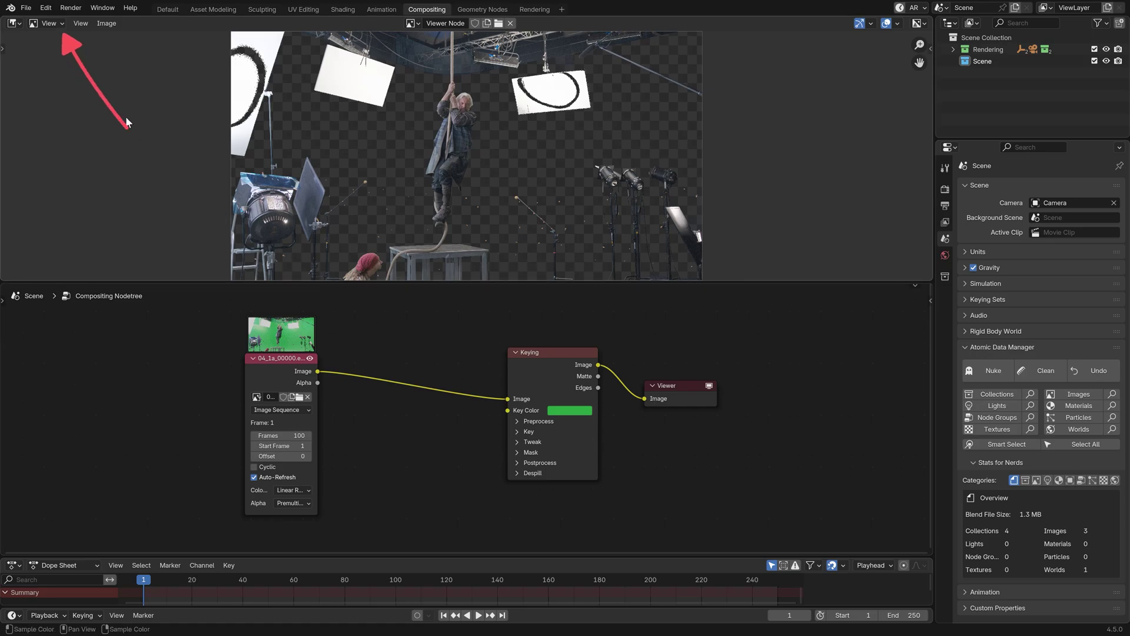
# Step: Switch the image editor to Mask mode, create a new mask named GarbageMatte and zoom in
pyautogui.click(56, 25)
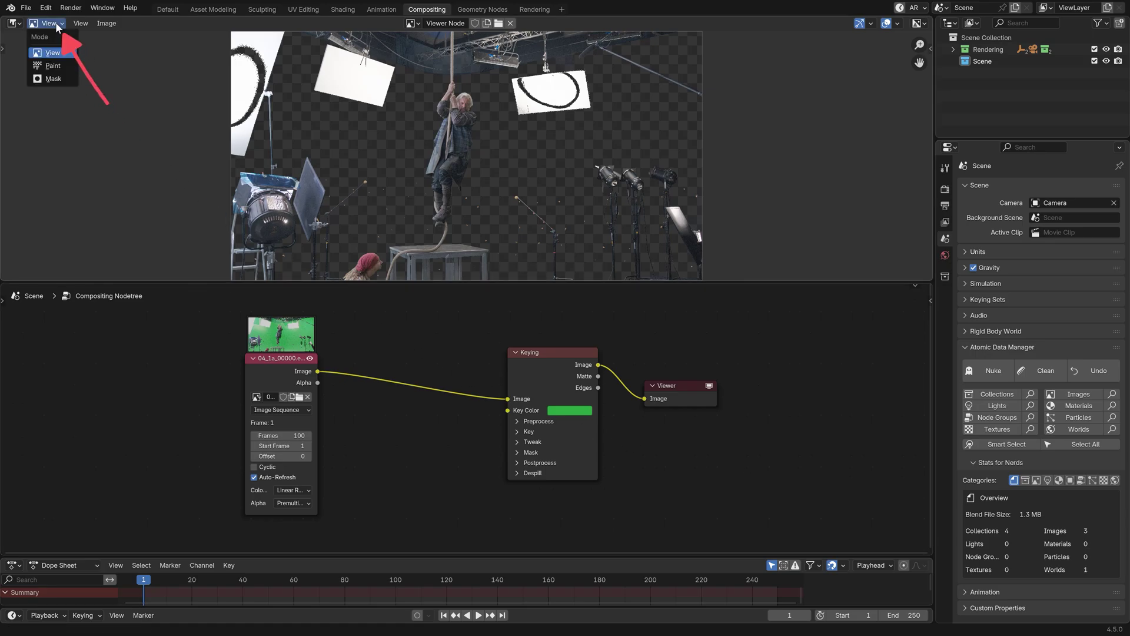
pyautogui.click(53, 79)
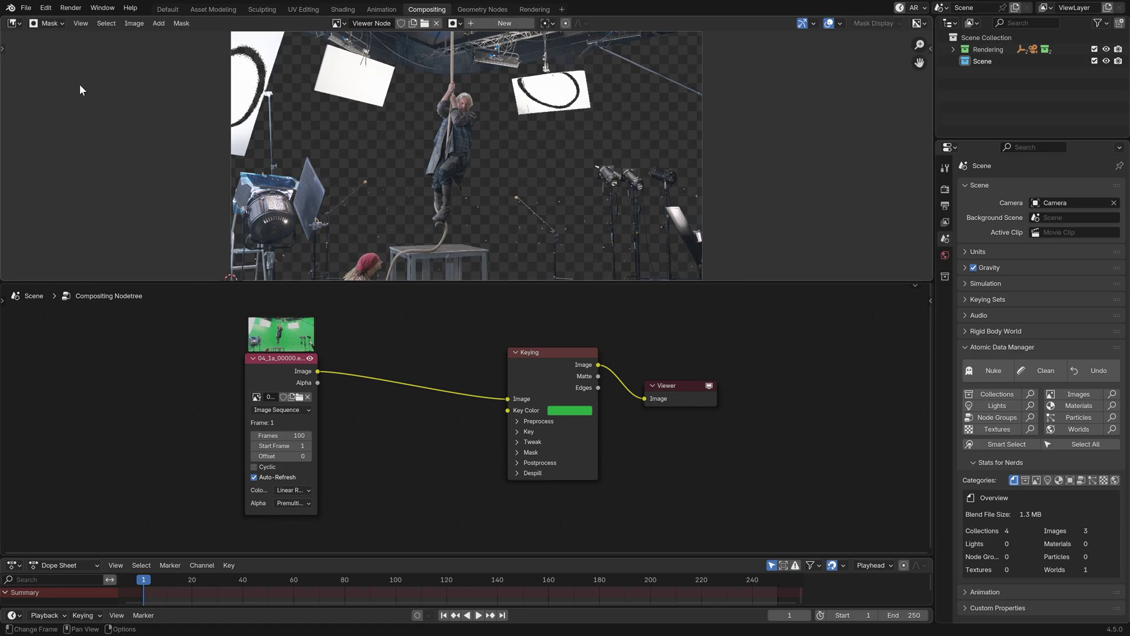
pyautogui.click(503, 24)
pyautogui.doubleClick(492, 23)
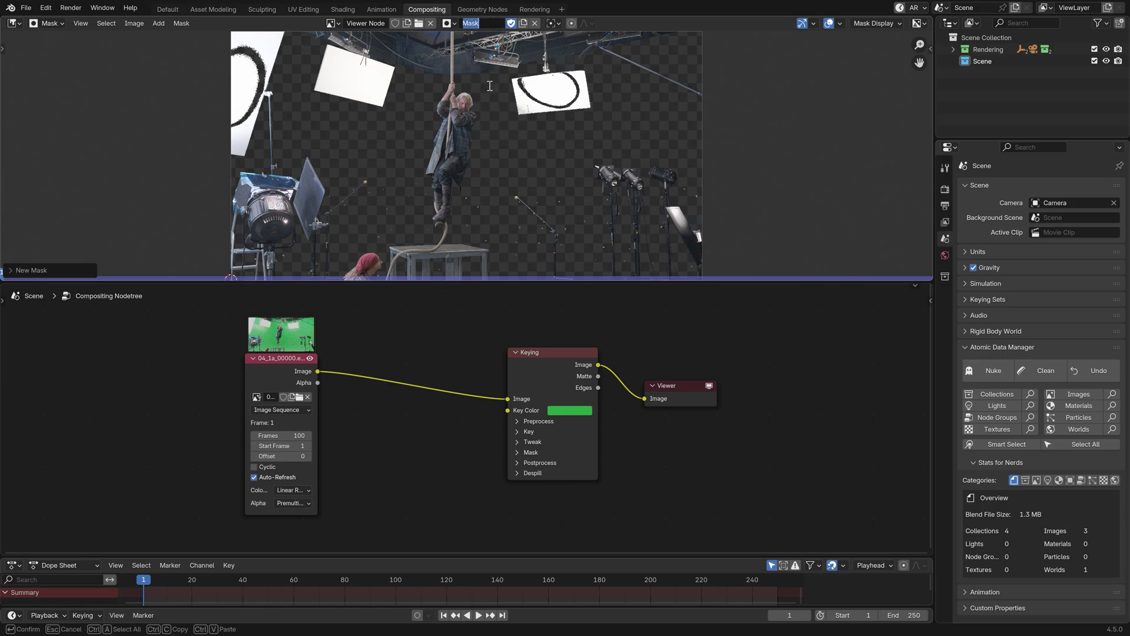
pyautogui.write('GarbageMatte')
pyautogui.press('Return')
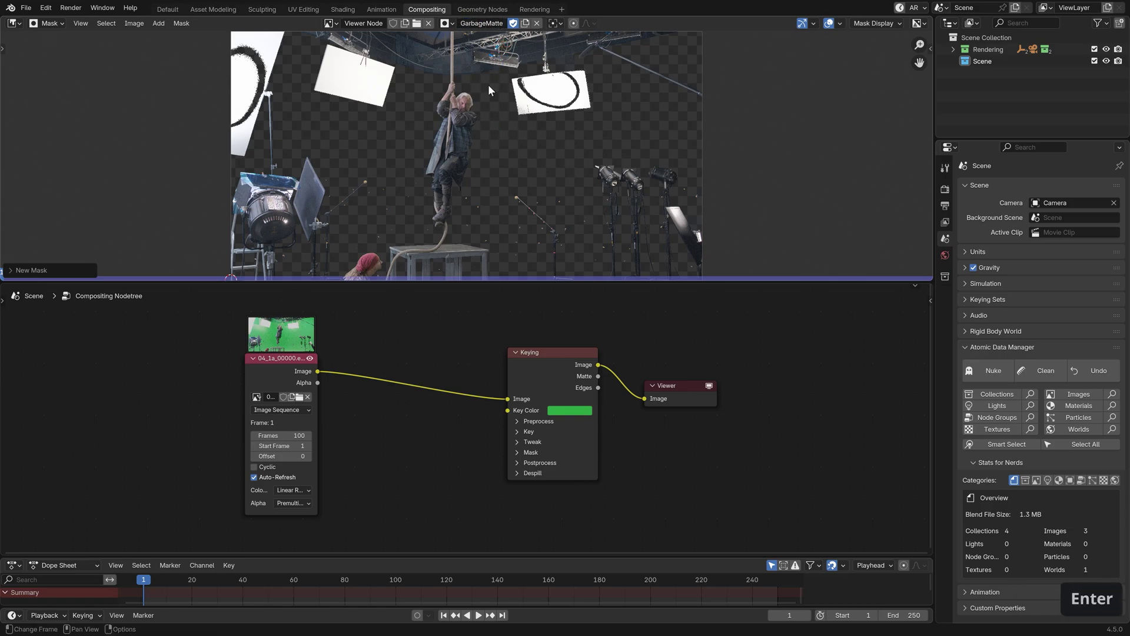
pyautogui.moveTo(492, 279); pyautogui.dragTo(493, 407)
pyautogui.keyDown('ctrl'); pyautogui.moveTo(493, 410); pyautogui.dragTo(510, 151, button='middle'); pyautogui.keyUp('ctrl')
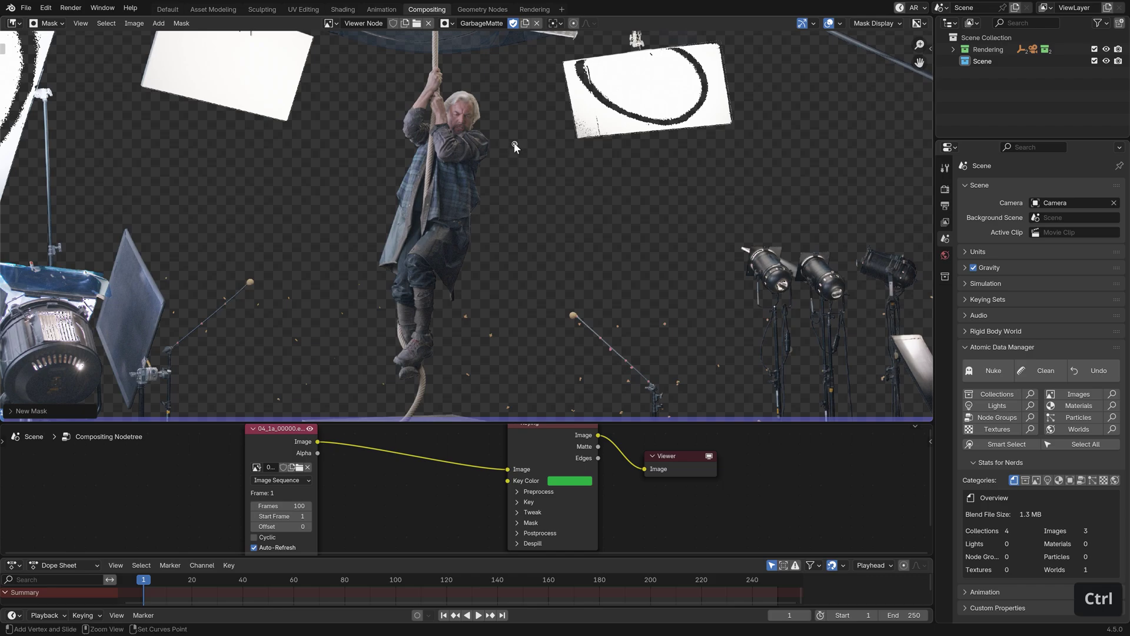
# Step: Draw a closed mask outline around the actor and rope, then adjust the bottom-left point
pyautogui.keyDown('ctrl'); pyautogui.click(515, 144); pyautogui.keyUp('ctrl')
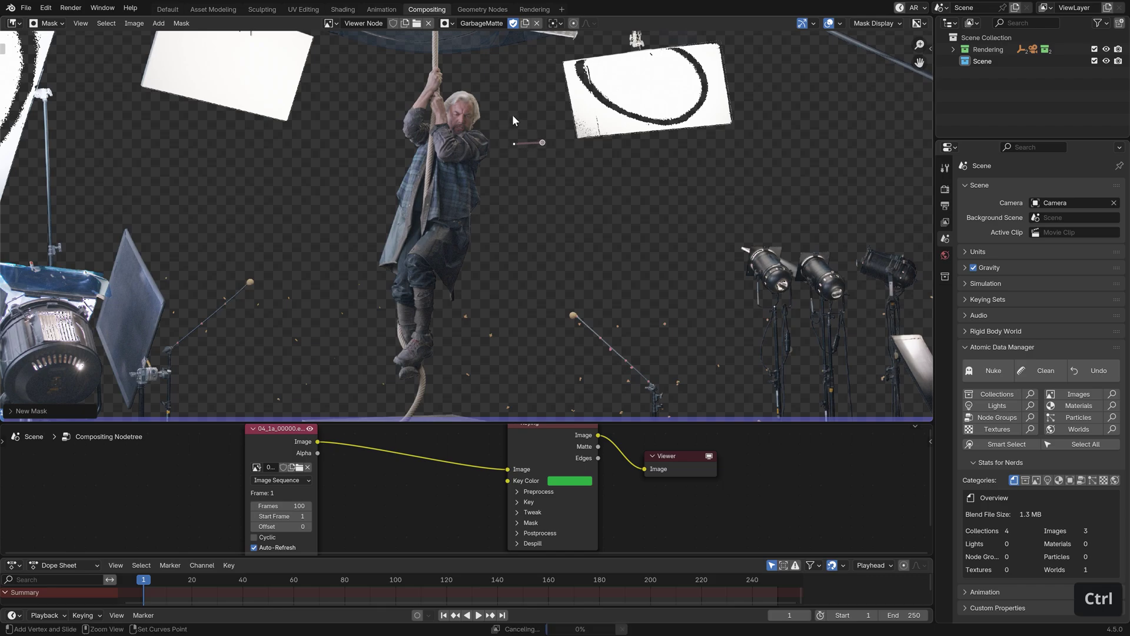
pyautogui.keyDown('ctrl'); pyautogui.click(472, 63); pyautogui.keyUp('ctrl')
pyautogui.keyDown('ctrl'); pyautogui.click(411, 63); pyautogui.keyUp('ctrl')
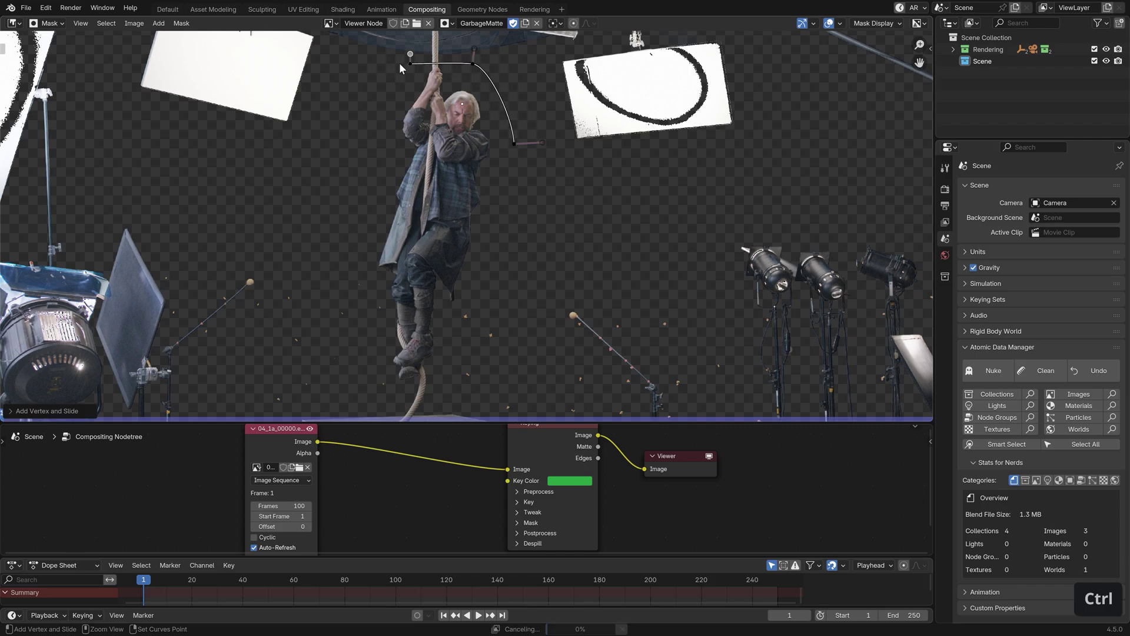
pyautogui.keyDown('ctrl'); pyautogui.click(373, 152); pyautogui.keyUp('ctrl')
pyautogui.keyDown('ctrl'); pyautogui.click(368, 275); pyautogui.keyUp('ctrl')
pyautogui.keyDown('ctrl'); pyautogui.click(386, 306); pyautogui.keyUp('ctrl')
pyautogui.keyDown('ctrl'); pyautogui.click(390, 383); pyautogui.keyUp('ctrl')
pyautogui.keyDown('ctrl'); pyautogui.click(444, 387); pyautogui.keyUp('ctrl')
pyautogui.keyDown('ctrl'); pyautogui.click(479, 317); pyautogui.keyUp('ctrl')
pyautogui.keyDown('ctrl'); pyautogui.click(514, 144); pyautogui.keyUp('ctrl')
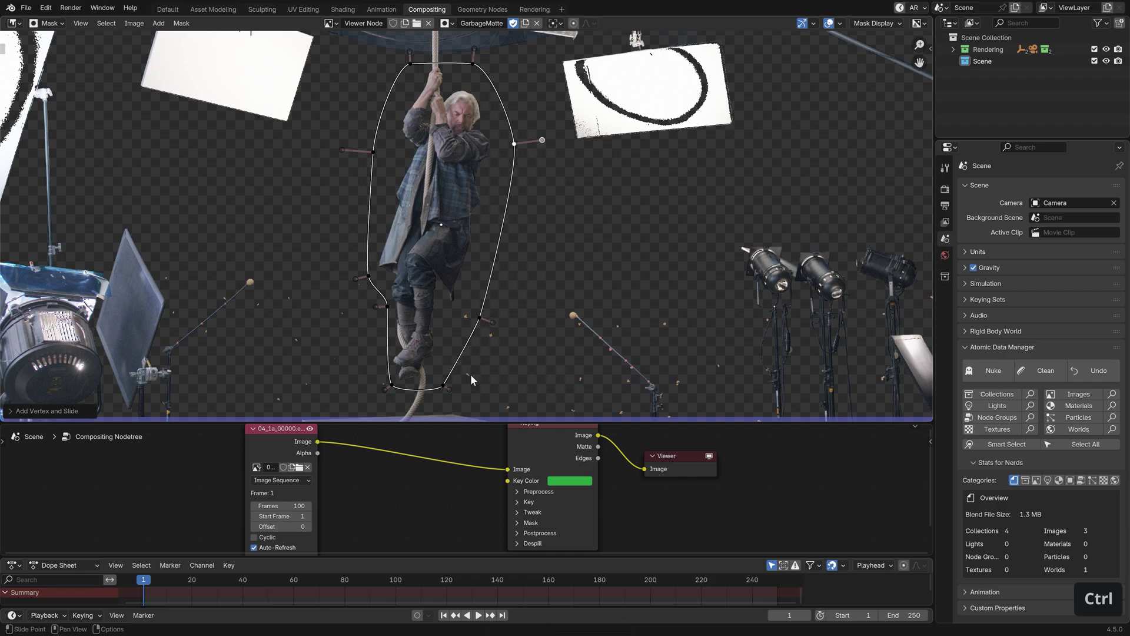
pyautogui.click(386, 390)
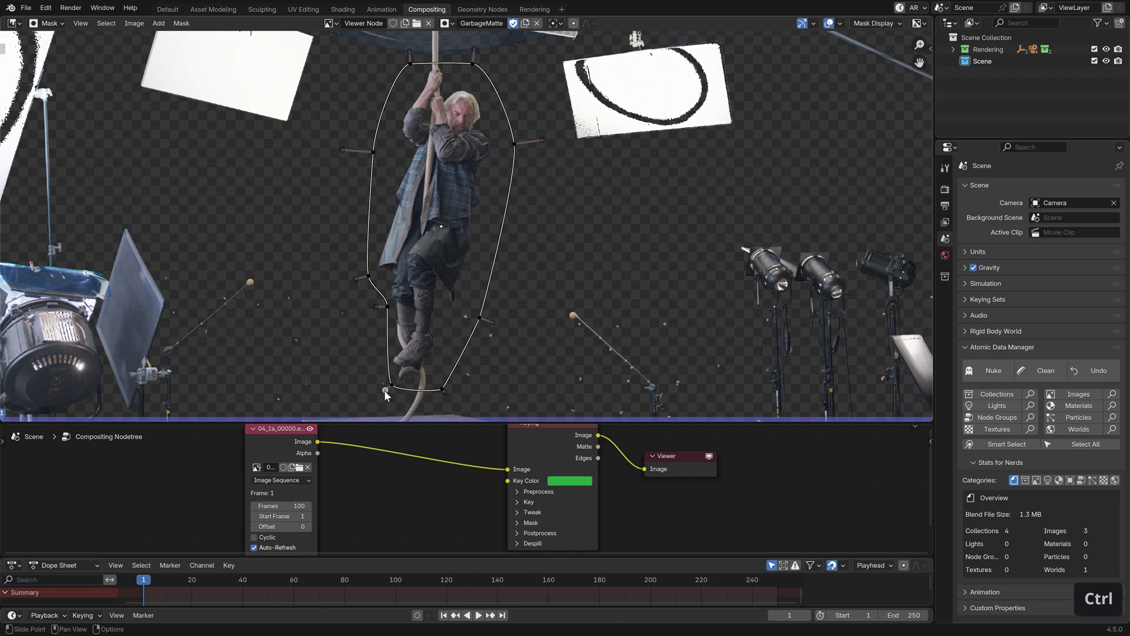
pyautogui.moveTo(386, 391); pyautogui.dragTo(393, 383)
# Step: Return the image editor to View mode, shrink it back and fit the whole frame
pyautogui.click(47, 23)
pyautogui.click(68, 56)
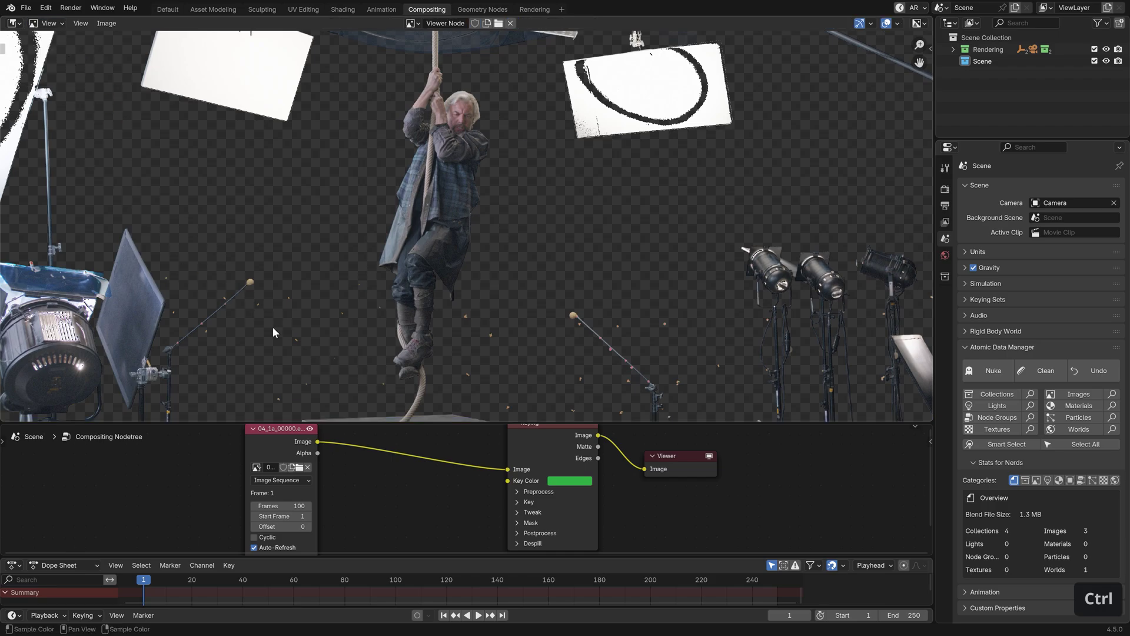
pyautogui.moveTo(559, 421); pyautogui.dragTo(559, 257)
pyautogui.hotkey('shift', 'Home')
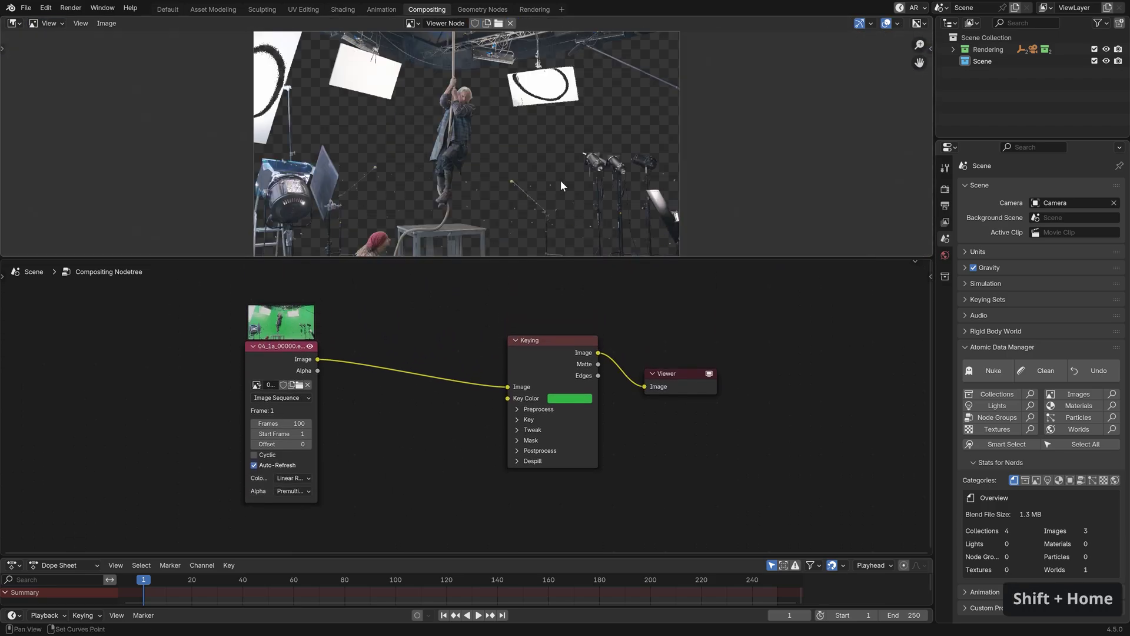
pyautogui.hotkey('shift', 'Home')
# Step: Add a Mask node set to GarbageMatte and link it to Keying's Garbage Matte input
pyautogui.hotkey('shift', 'a')
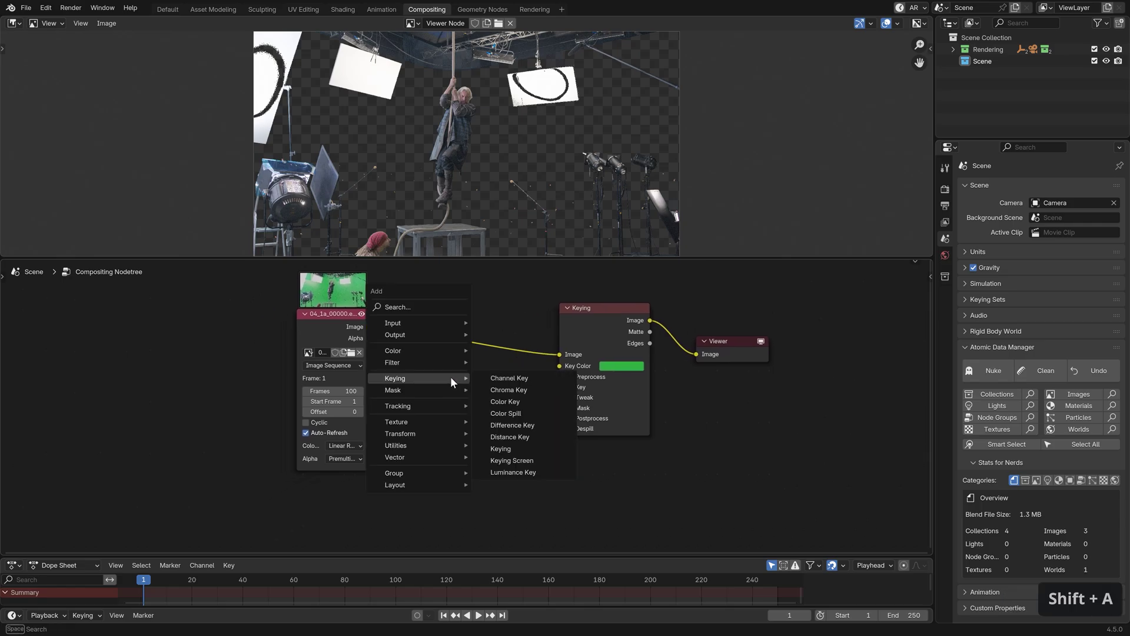
pyautogui.moveTo(457, 323)
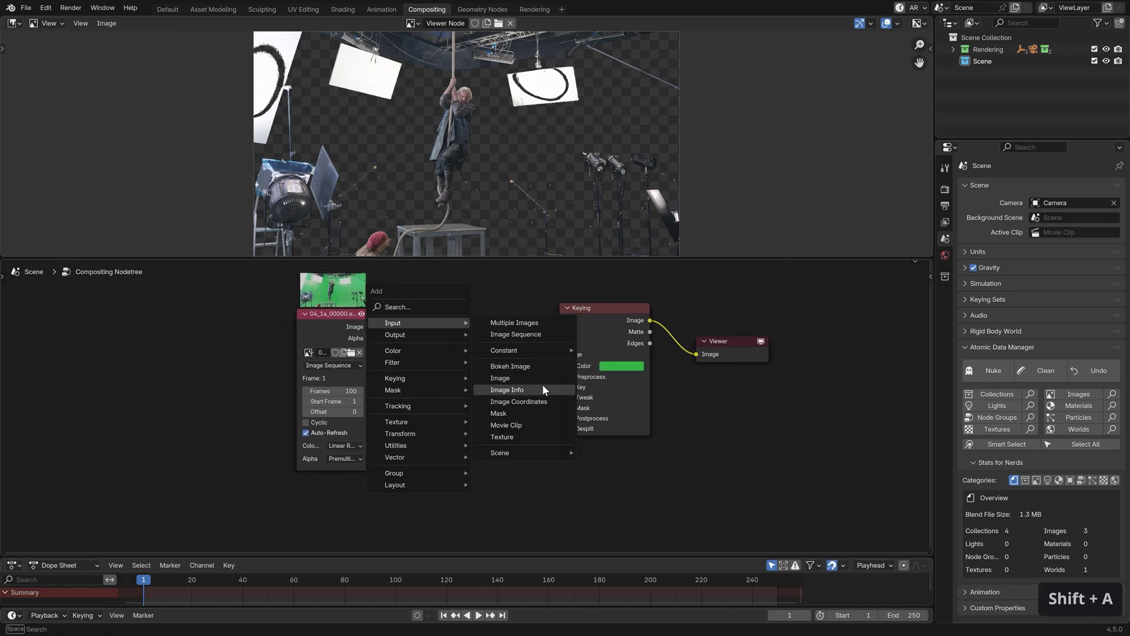
pyautogui.click(542, 412)
pyautogui.click(403, 386)
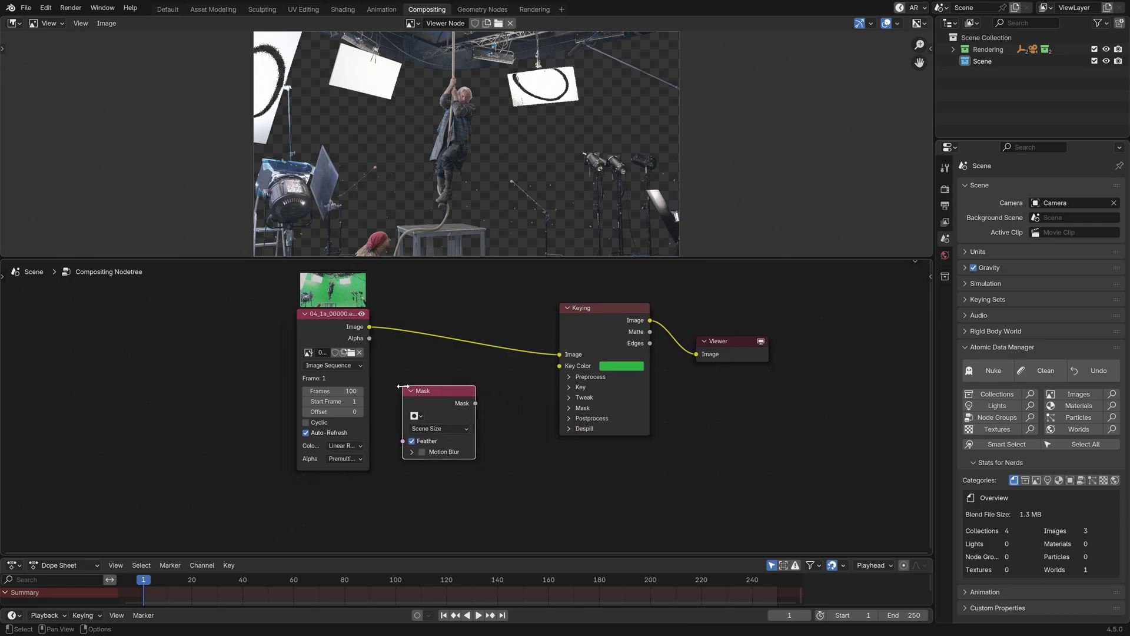
pyautogui.click(416, 416)
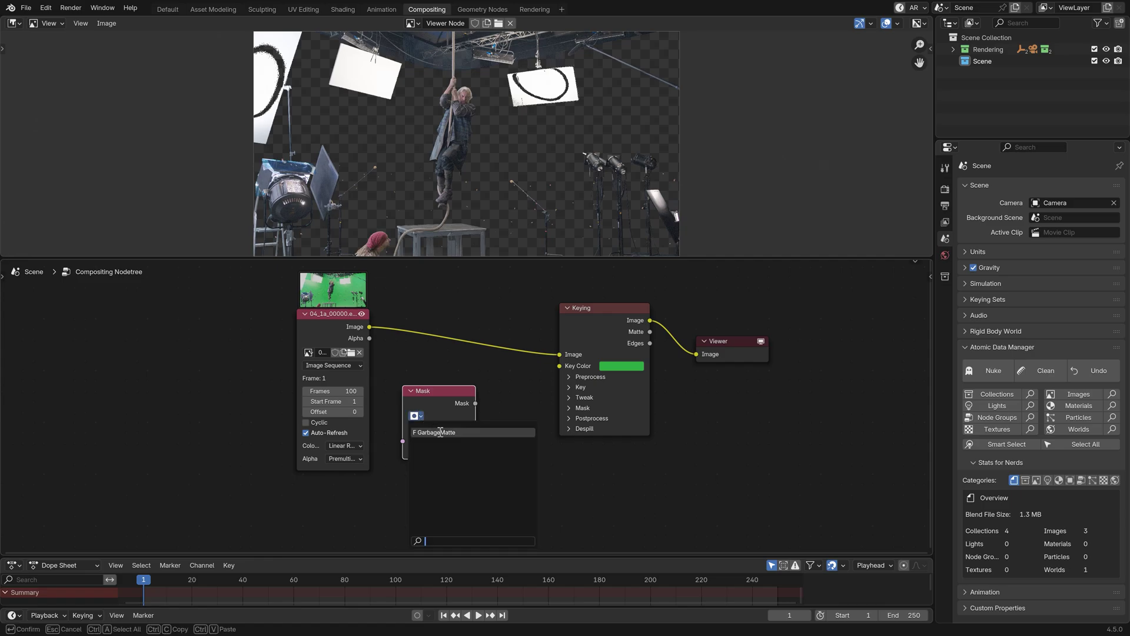
pyautogui.click(484, 433)
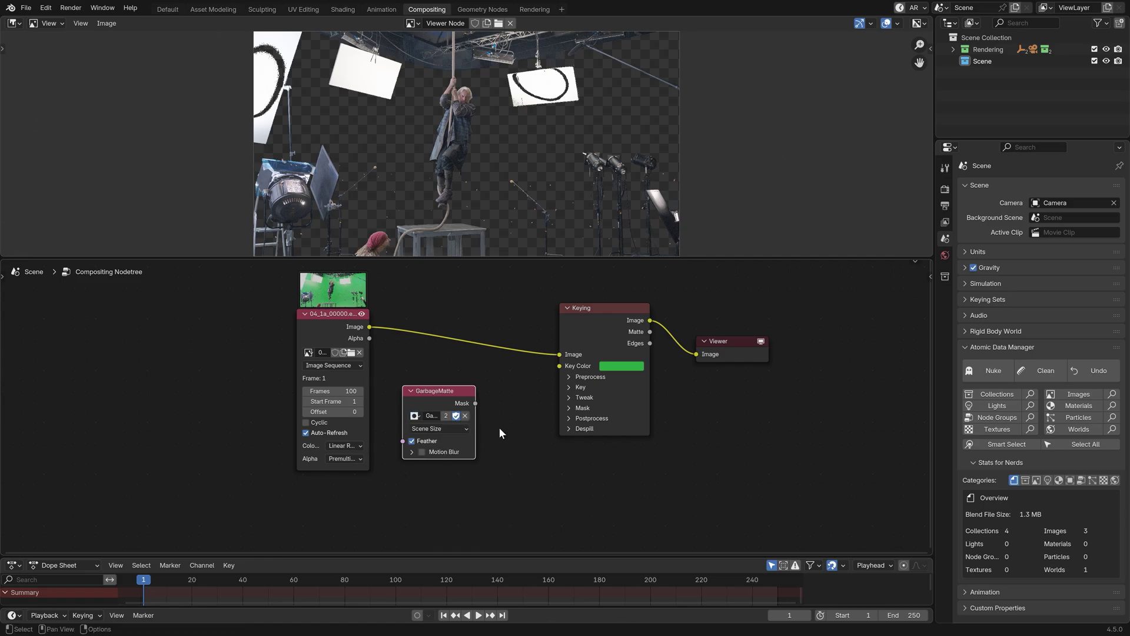
pyautogui.click(570, 408)
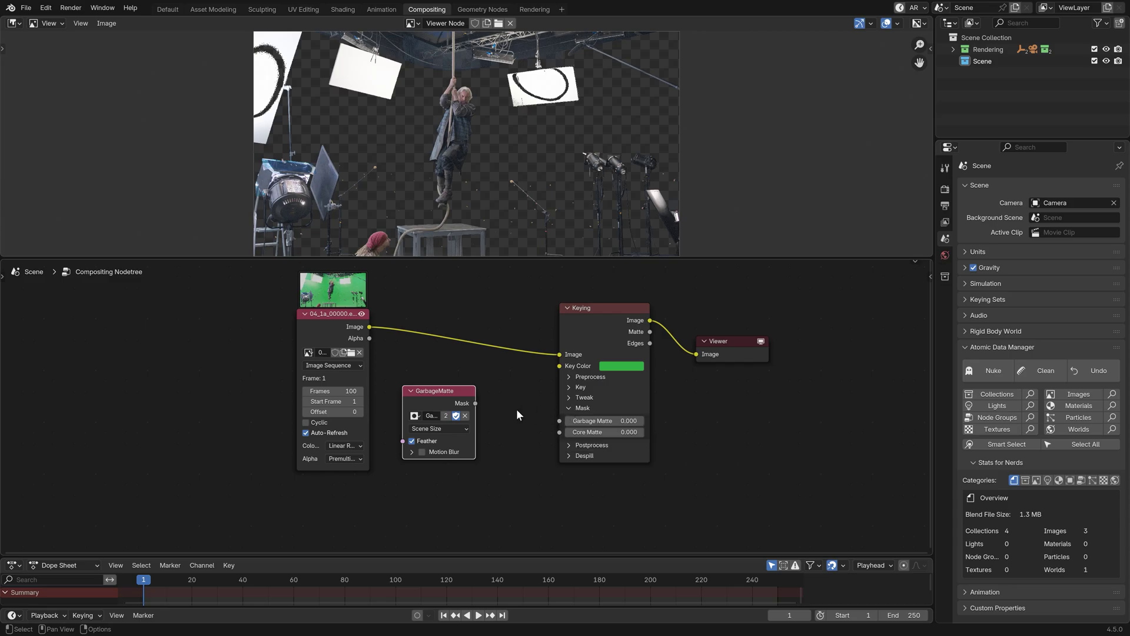
pyautogui.moveTo(475, 403); pyautogui.dragTo(553, 423)
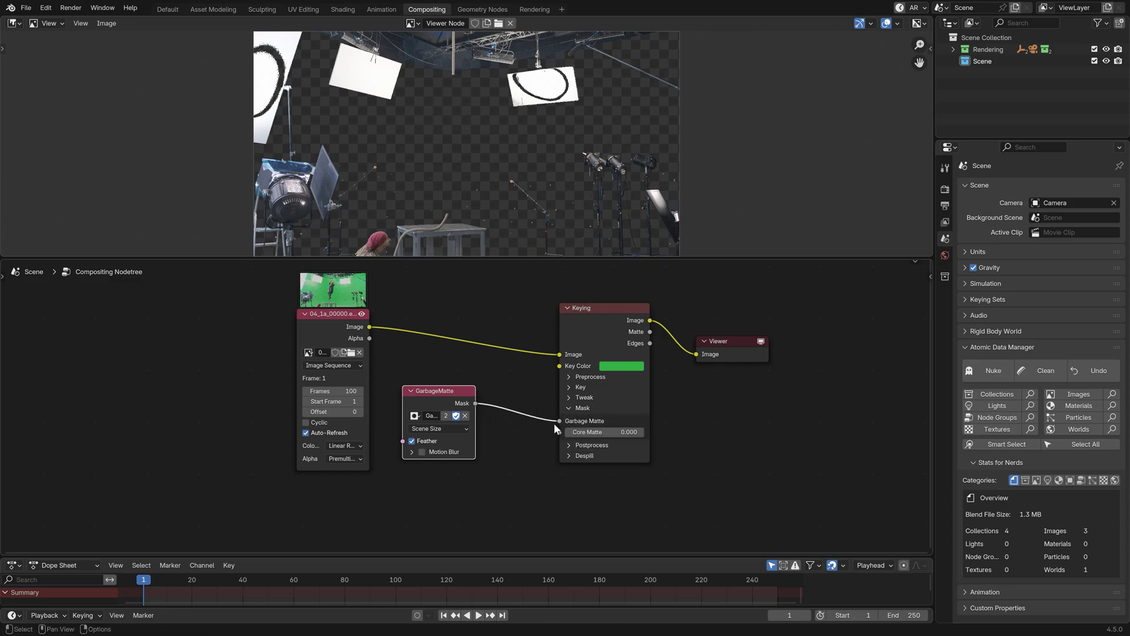
# Step: Move the footage and GarbageMatte nodes further left to tidy the graph
pyautogui.keyDown('ctrl'); pyautogui.moveTo(492, 361); pyautogui.dragTo(492, 361, button='right'); pyautogui.keyUp('ctrl')
pyautogui.moveTo(492, 361); pyautogui.dragTo(322, 470)
pyautogui.press('g')
pyautogui.click(288, 473)
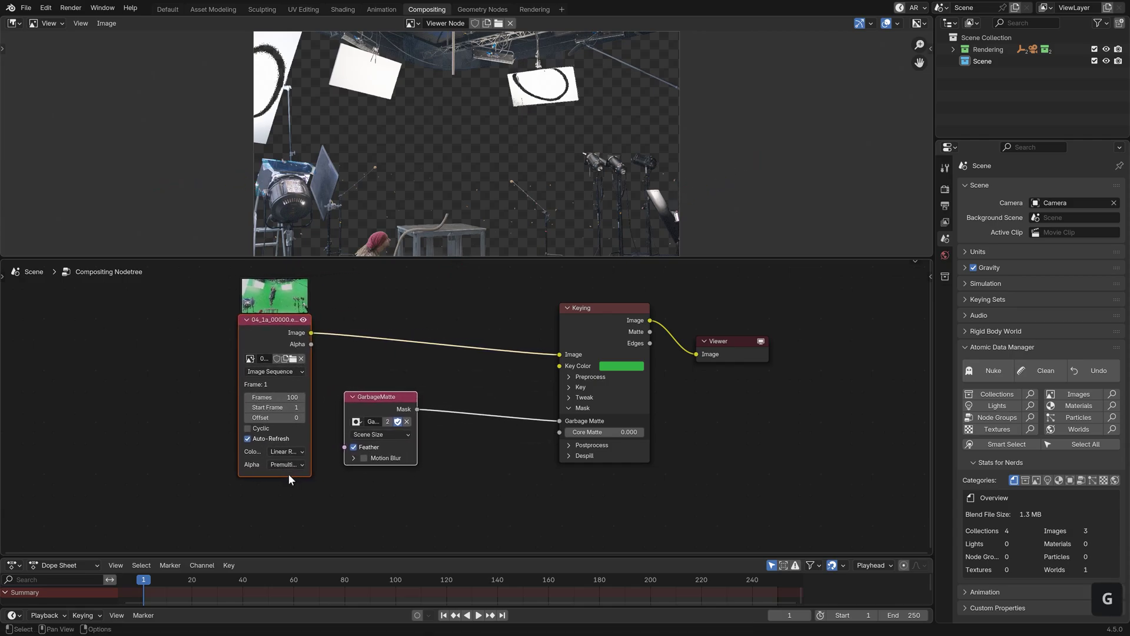
pyautogui.click(438, 378)
pyautogui.hotkey('shift', 'a')
pyautogui.moveTo(437, 405)
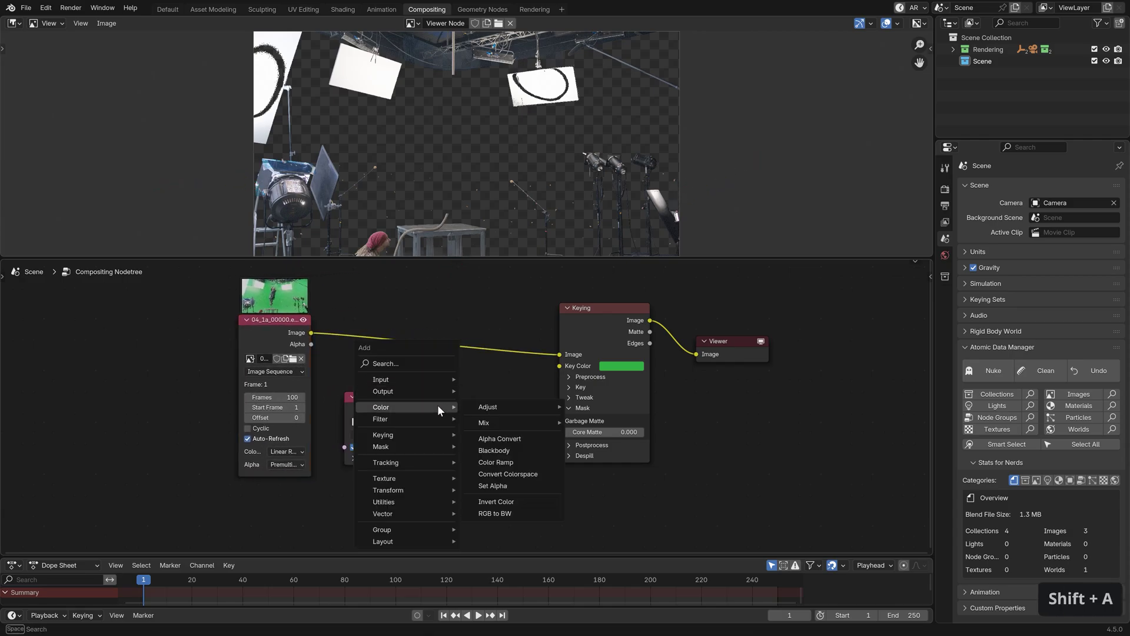
# Step: Insert an Invert Color node between GarbageMatte and Keying's Garbage Matte, then zoom on the actor
pyautogui.click(515, 500)
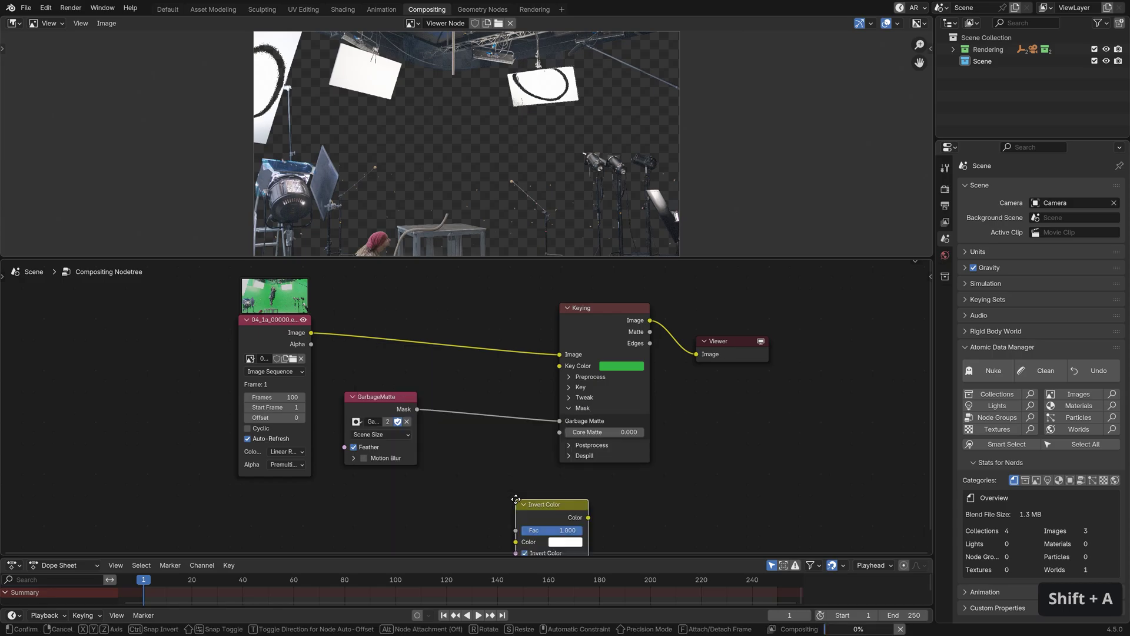
pyautogui.click(440, 391)
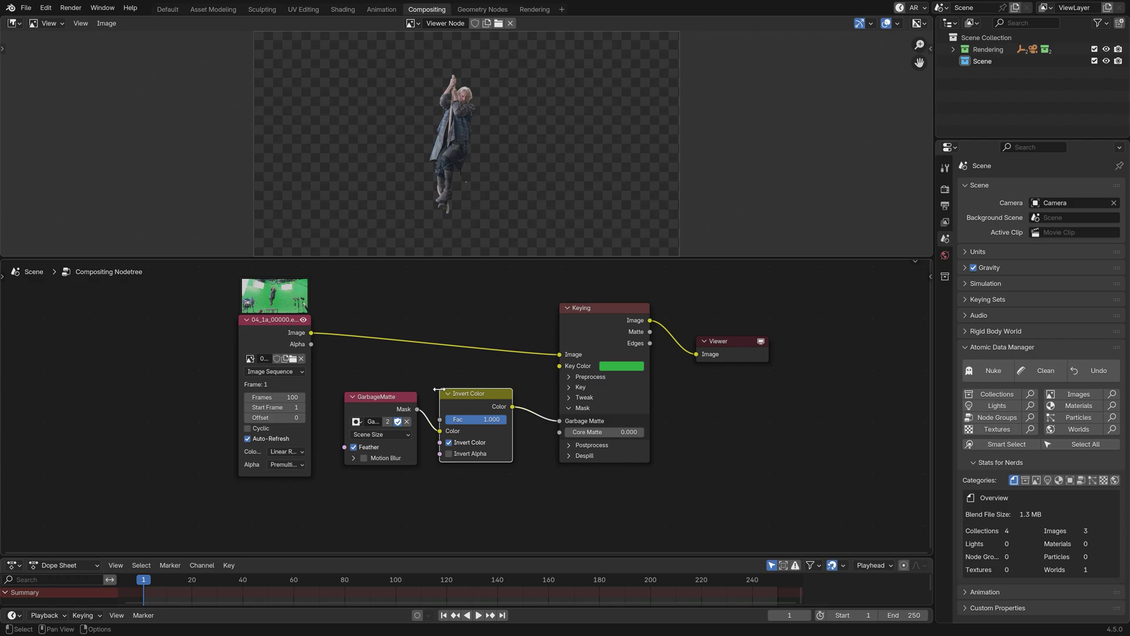
pyautogui.keyDown('ctrl'); pyautogui.moveTo(553, 235); pyautogui.dragTo(596, 44, button='middle'); pyautogui.keyUp('ctrl')
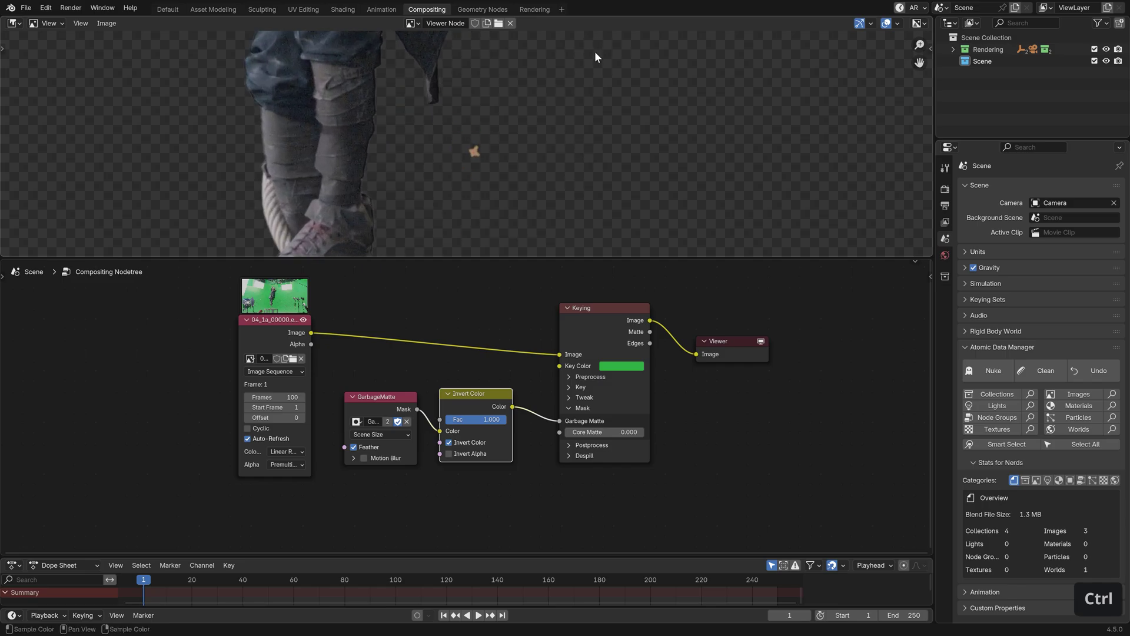
# Step: Switch the viewer to Mask mode and rename the existing mask layer to MainMask
pyautogui.click(57, 25)
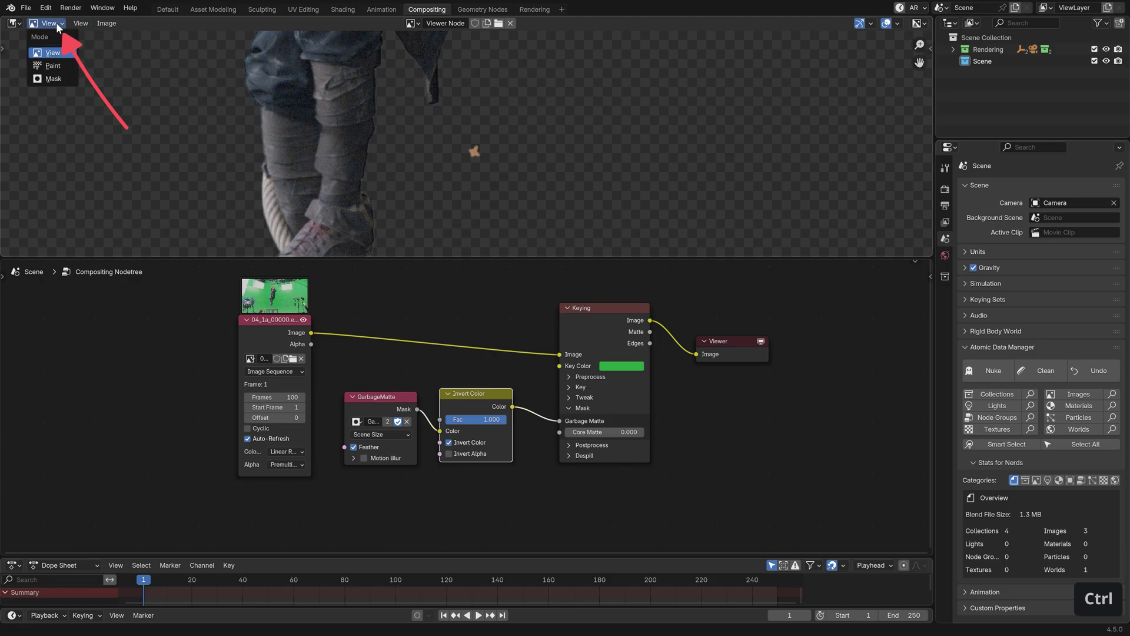
pyautogui.click(55, 76)
pyautogui.press('n')
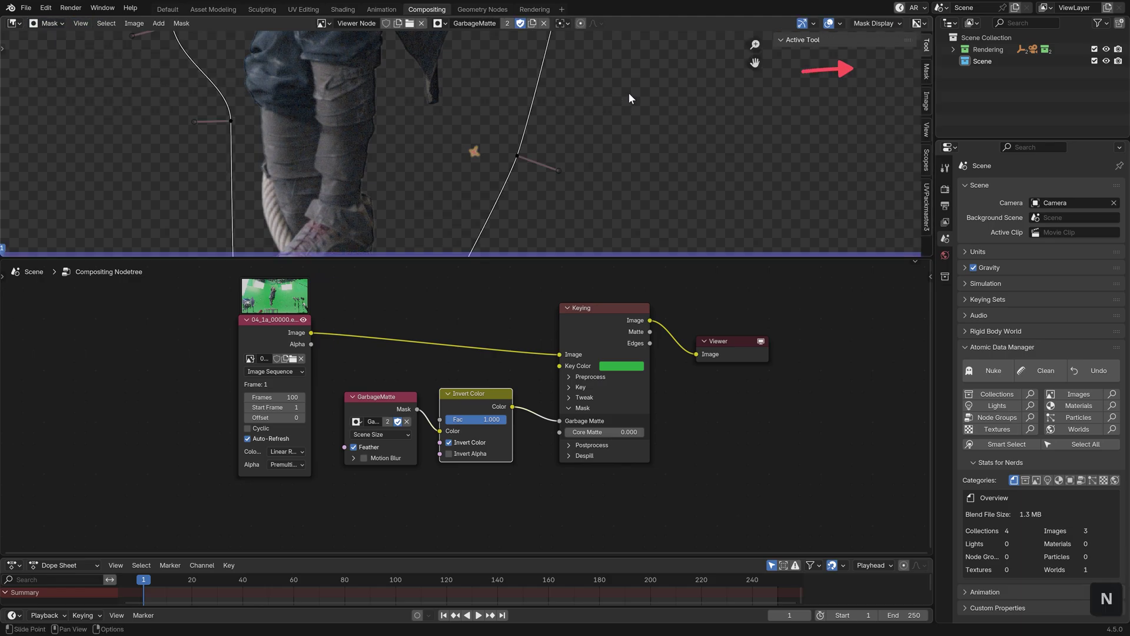
pyautogui.click(928, 78)
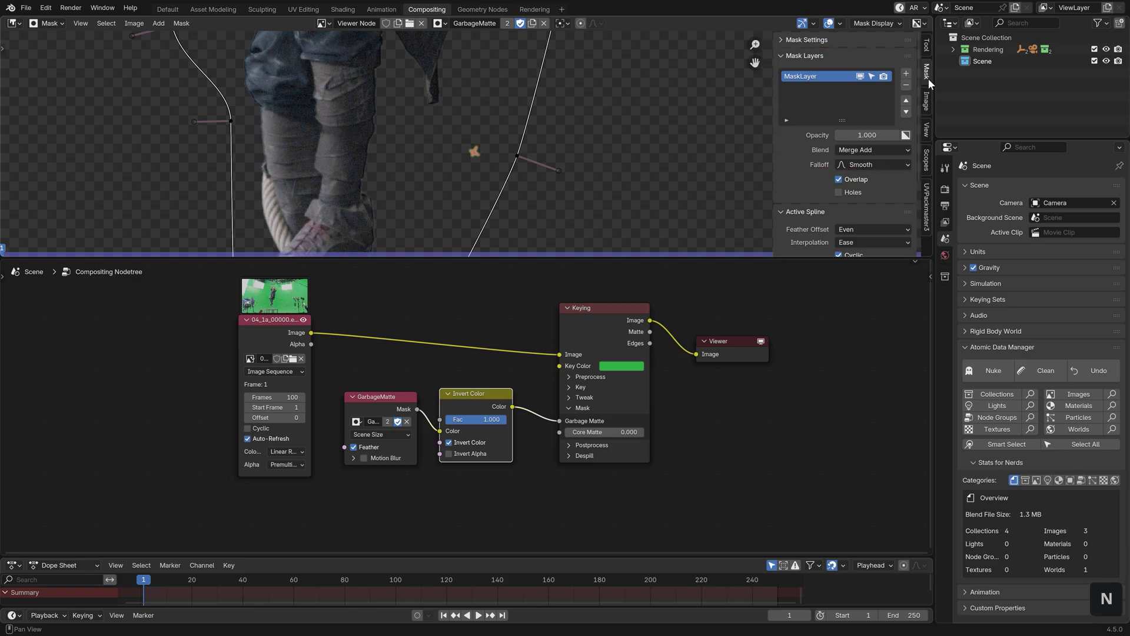
pyautogui.doubleClick(809, 77)
pyautogui.write('MainMask')
pyautogui.press('Return')
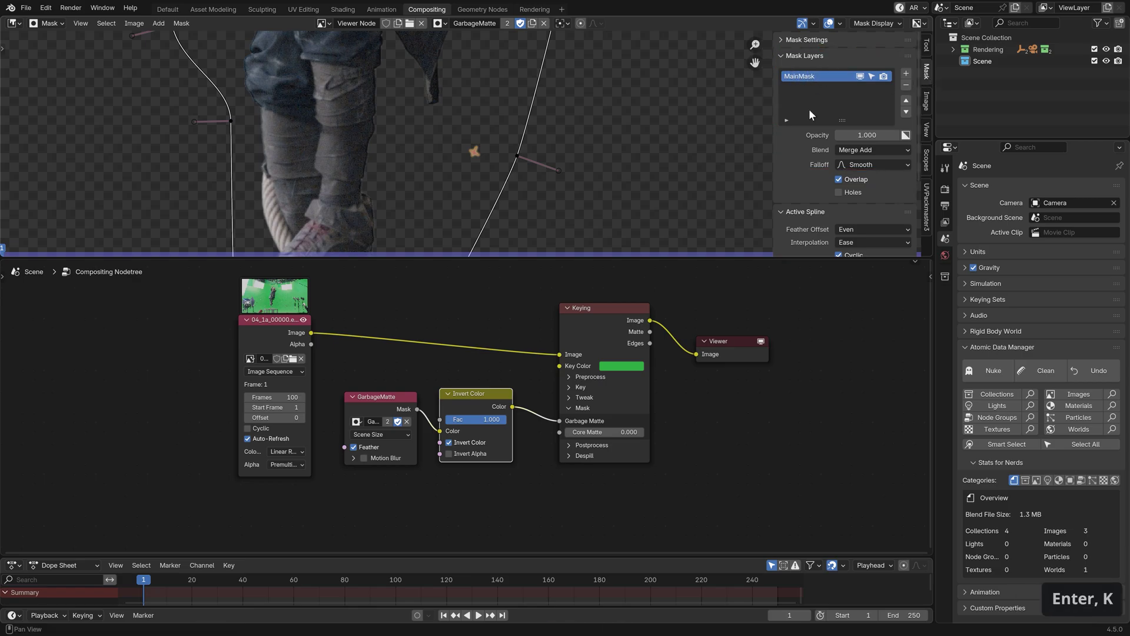
# Step: Add a second mask layer named TrackingMarker_01 and make MainMask unselectable
pyautogui.click(906, 74)
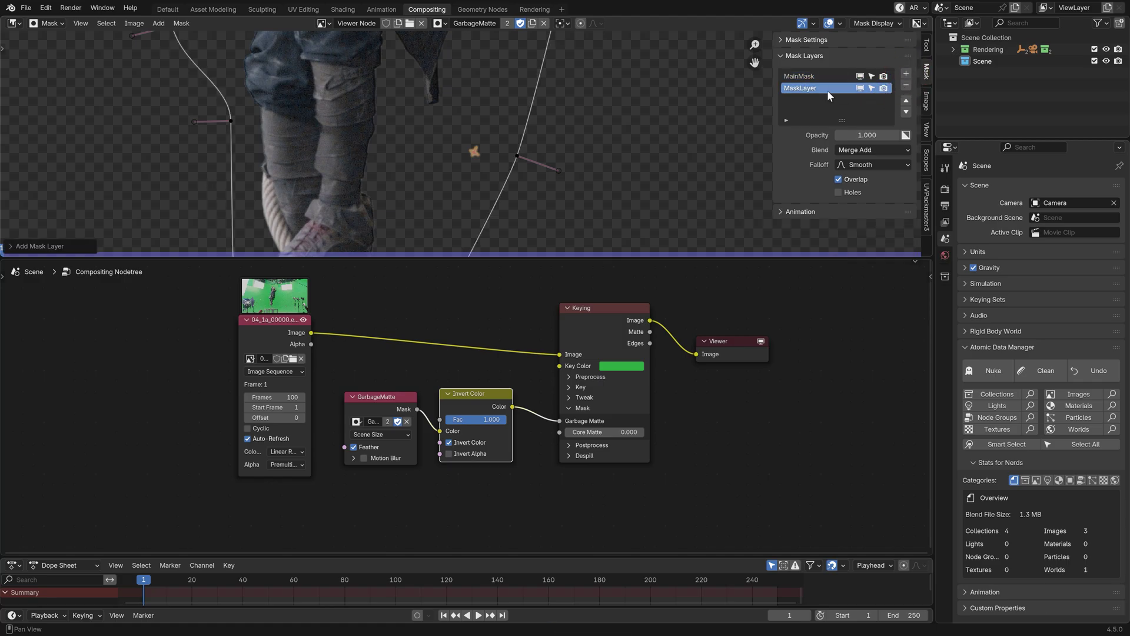
pyautogui.doubleClick(811, 89)
pyautogui.write('Tracking')
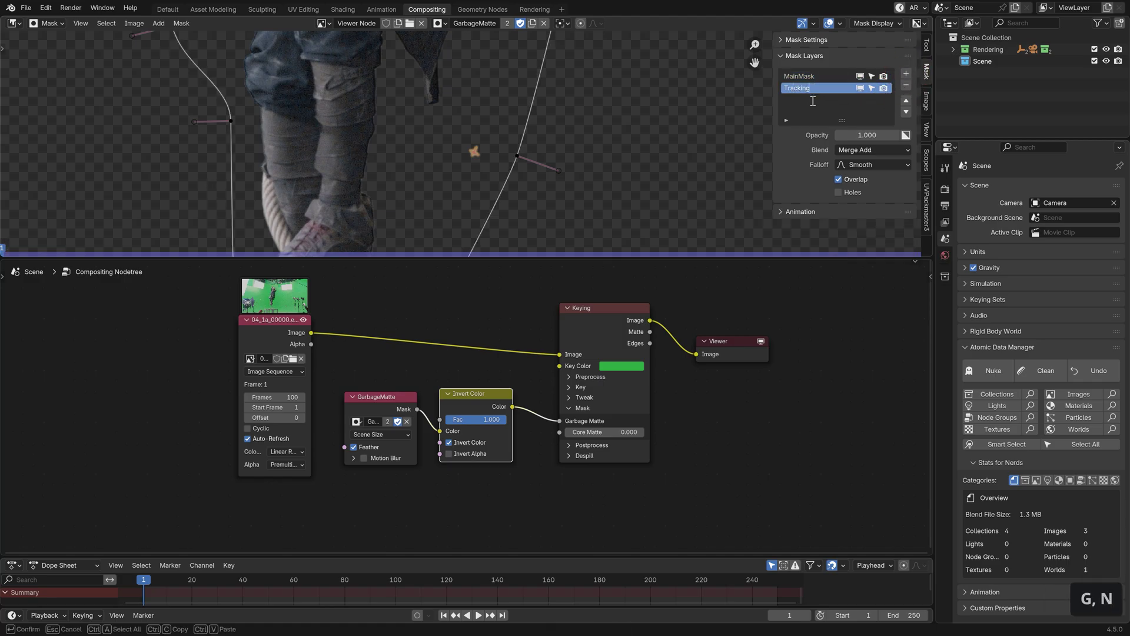
pyautogui.write('Marker_01')
pyautogui.press('Return')
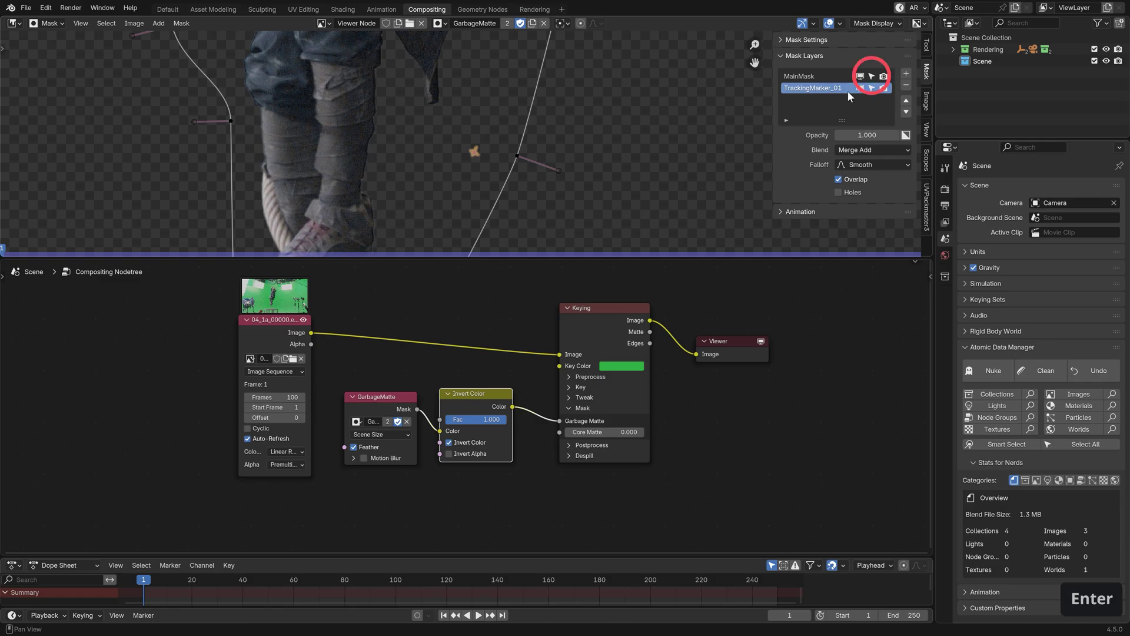
pyautogui.click(872, 76)
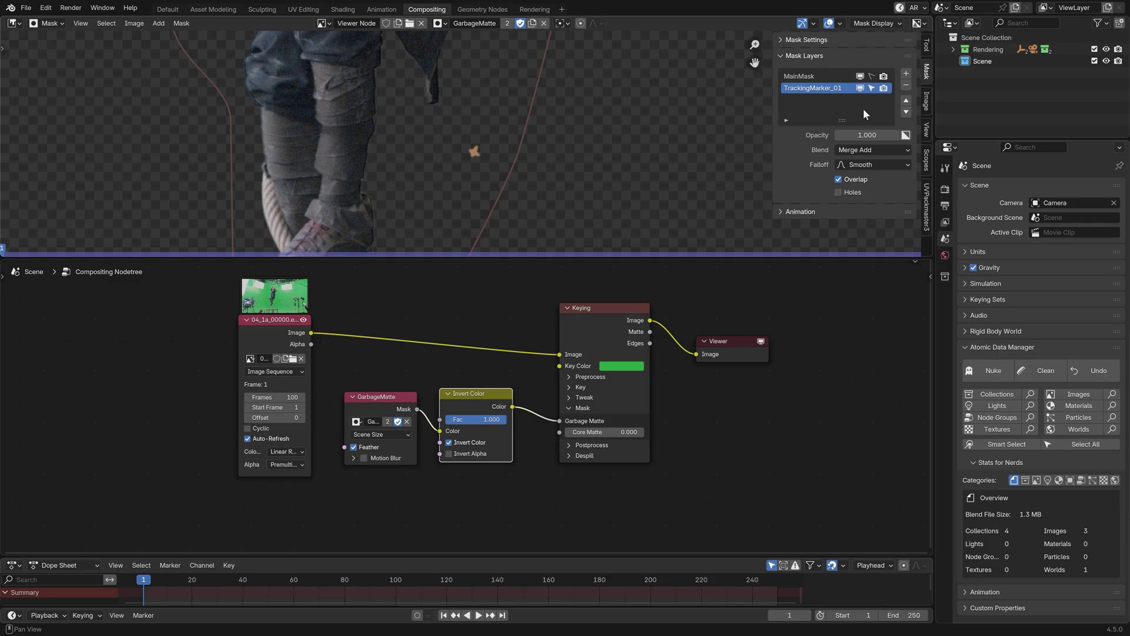
# Step: Draw a circle around the orange tracking marker and set the layer's blend to Merge Subtract
pyautogui.keyDown('ctrl'); pyautogui.click(474, 132); pyautogui.keyUp('ctrl')
pyautogui.keyDown('ctrl'); pyautogui.click(443, 155); pyautogui.keyUp('ctrl')
pyautogui.keyDown('ctrl'); pyautogui.click(495, 152); pyautogui.keyUp('ctrl')
pyautogui.keyDown('ctrl'); pyautogui.click(475, 133); pyautogui.keyUp('ctrl')
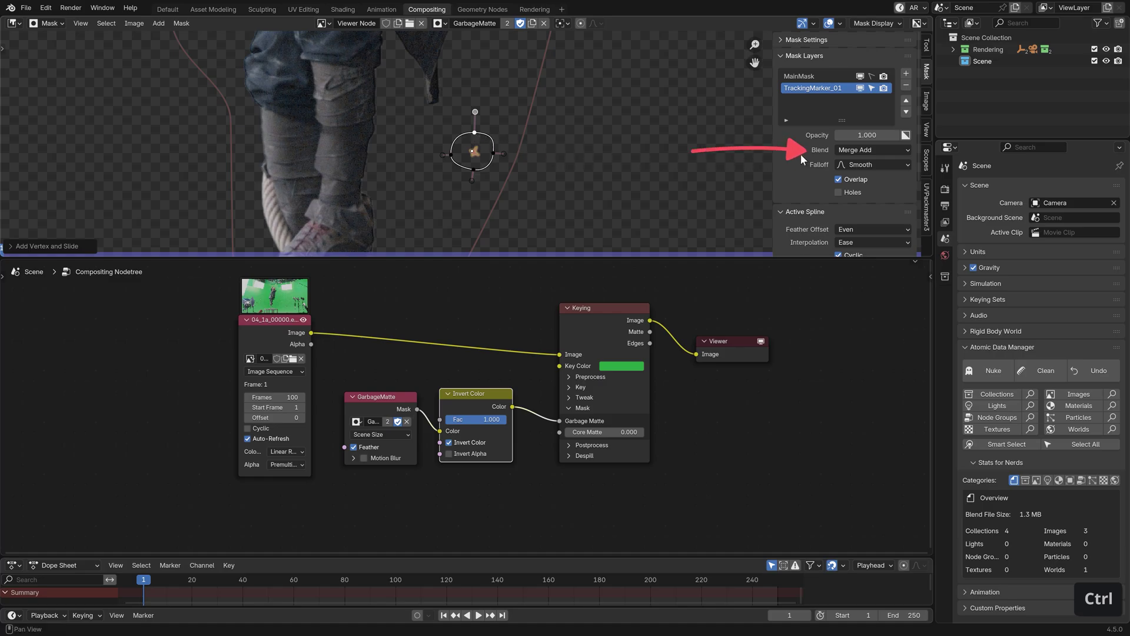
pyautogui.click(889, 153)
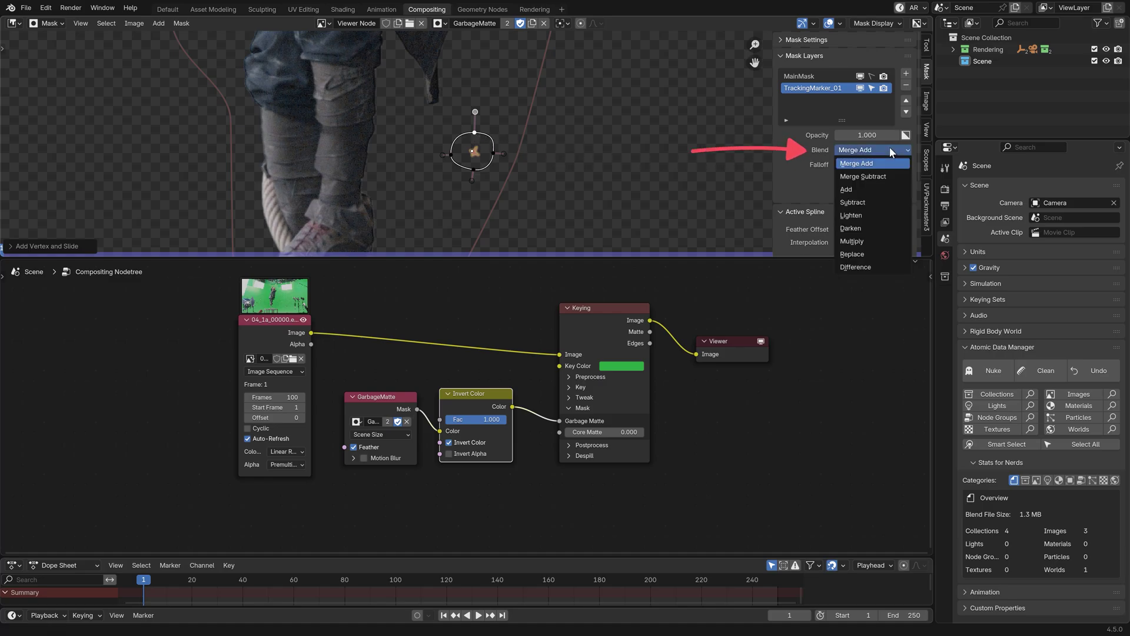
pyautogui.click(892, 177)
pyautogui.click(50, 23)
pyautogui.click(56, 50)
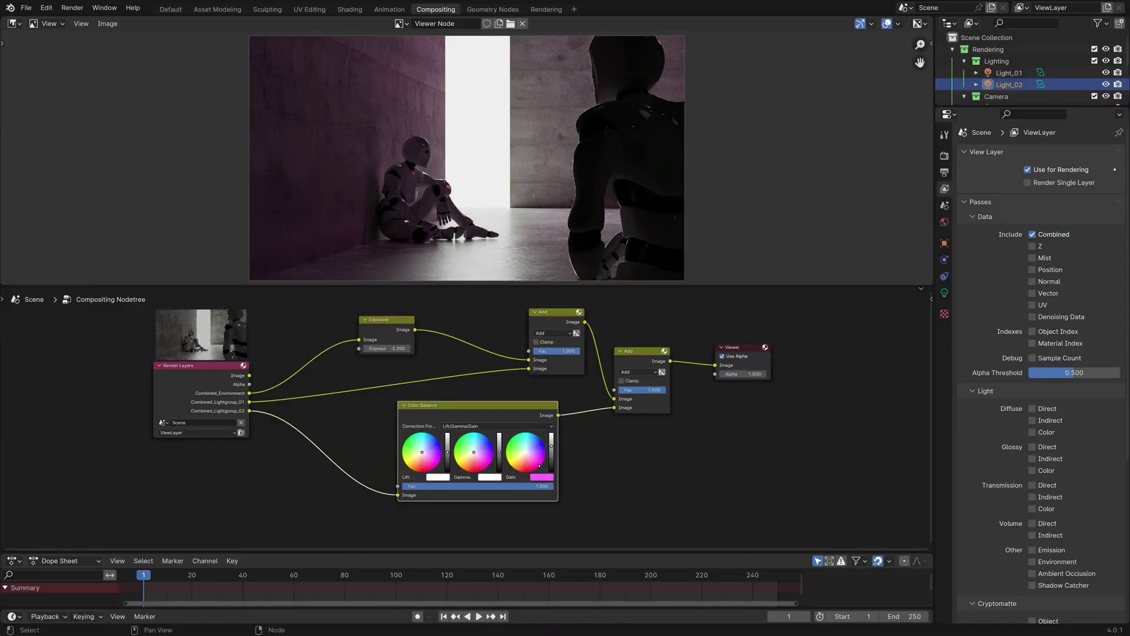
pyautogui.press('BackSpace')
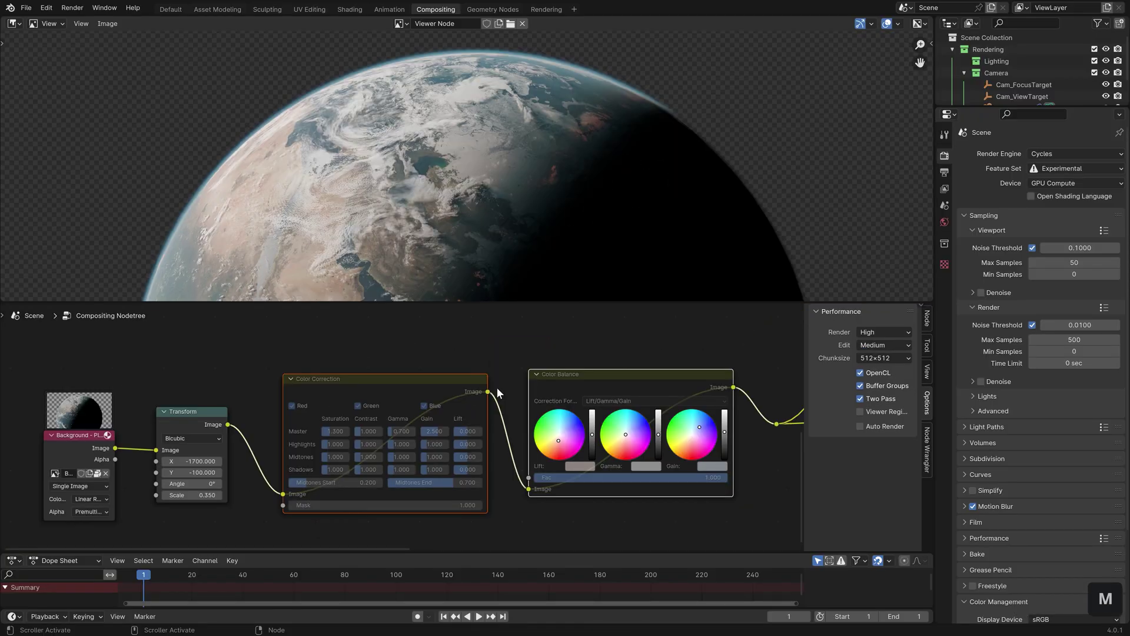
pyautogui.press('m')
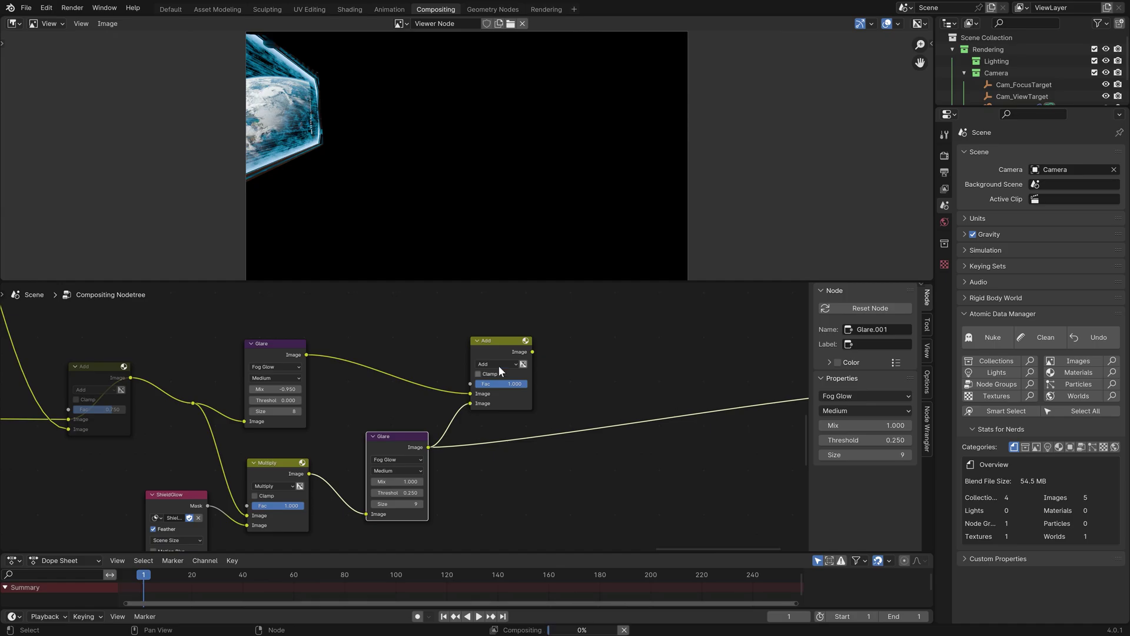
pyautogui.keyDown('ctrl'); pyautogui.keyDown('shift'); pyautogui.click(509, 343); pyautogui.keyUp('shift'); pyautogui.keyUp('ctrl')
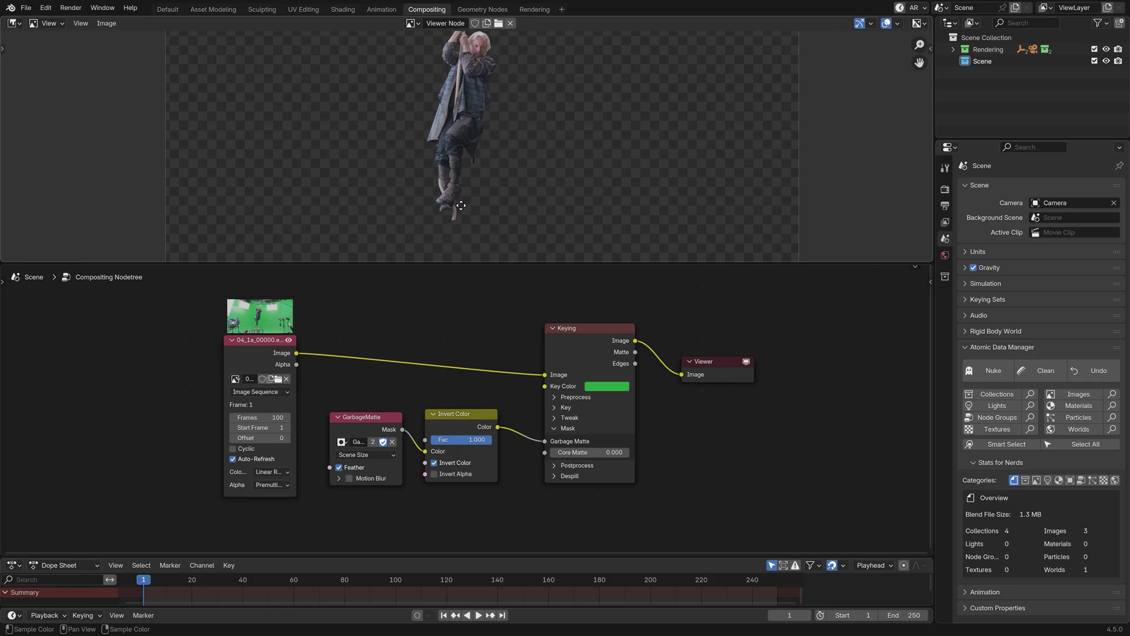
pyautogui.keyDown('ctrl'); pyautogui.moveTo(465, 223); pyautogui.dragTo(535, 163, button='middle'); pyautogui.keyUp('ctrl')
pyautogui.moveTo(514, 224); pyautogui.dragTo(525, 172, button='middle')
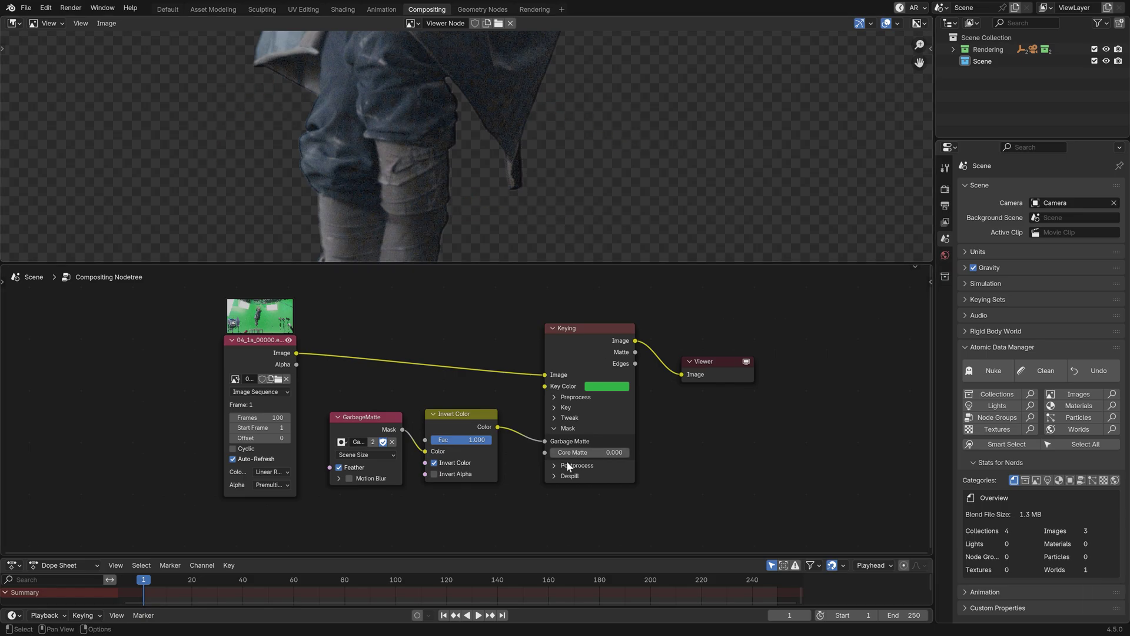
pyautogui.click(553, 475)
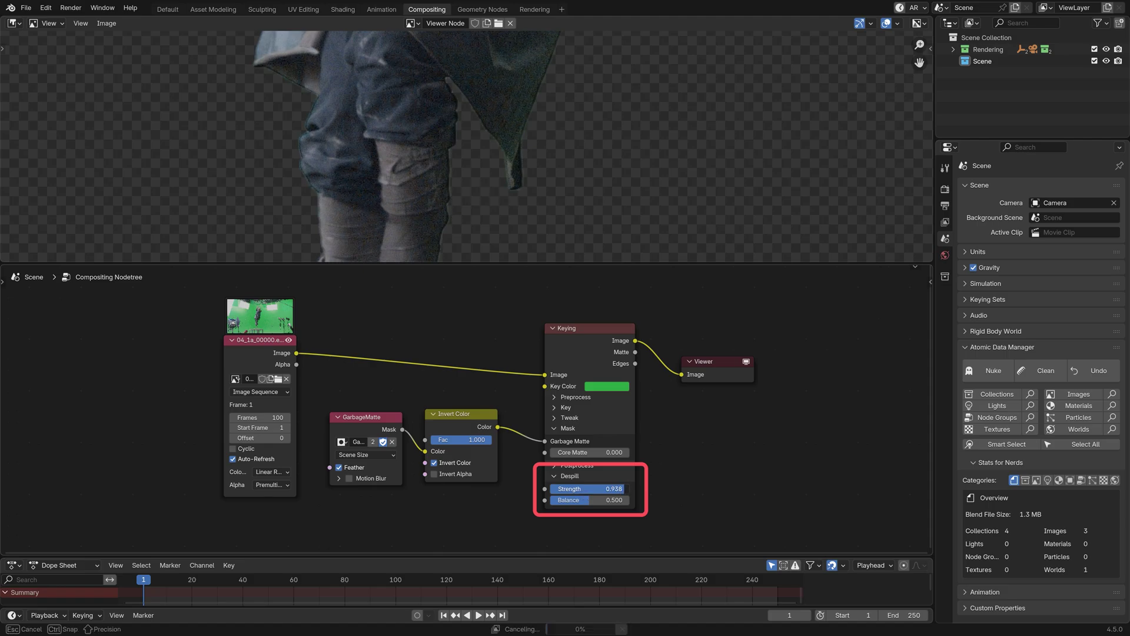
pyautogui.moveTo(618, 500); pyautogui.dragTo(673, 489)
pyautogui.hotkey('ctrl', 'z')
pyautogui.click(560, 476)
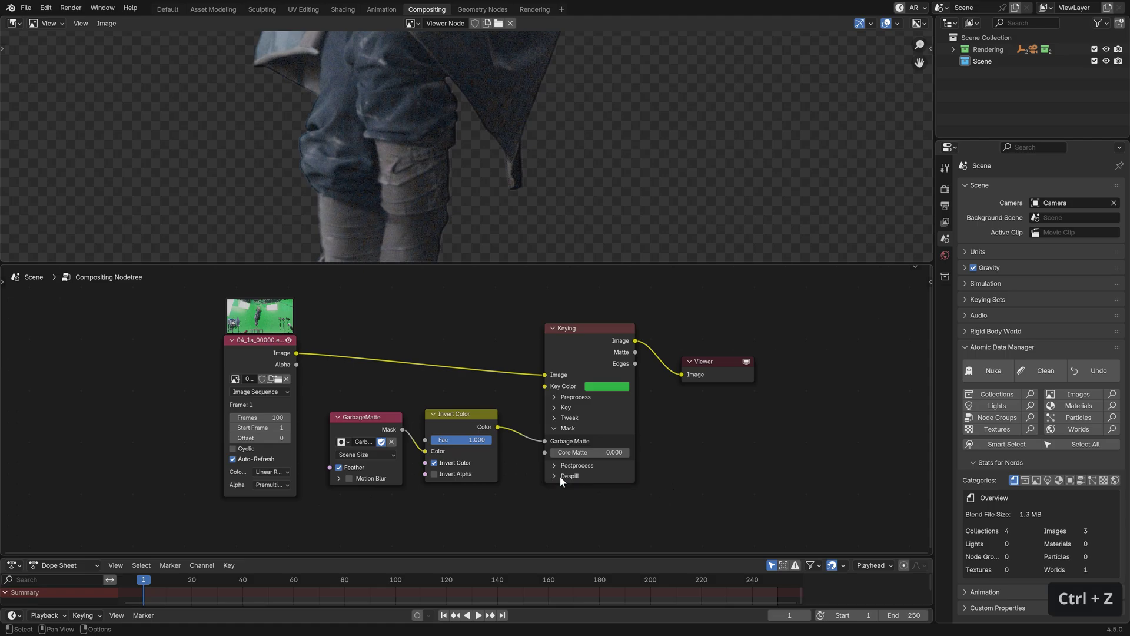
# Step: Add a Color Spill node above the graph, feed it the footage and preview its output
pyautogui.keyDown('ctrl'); pyautogui.moveTo(521, 372); pyautogui.dragTo(492, 399, button='middle'); pyautogui.keyUp('ctrl')
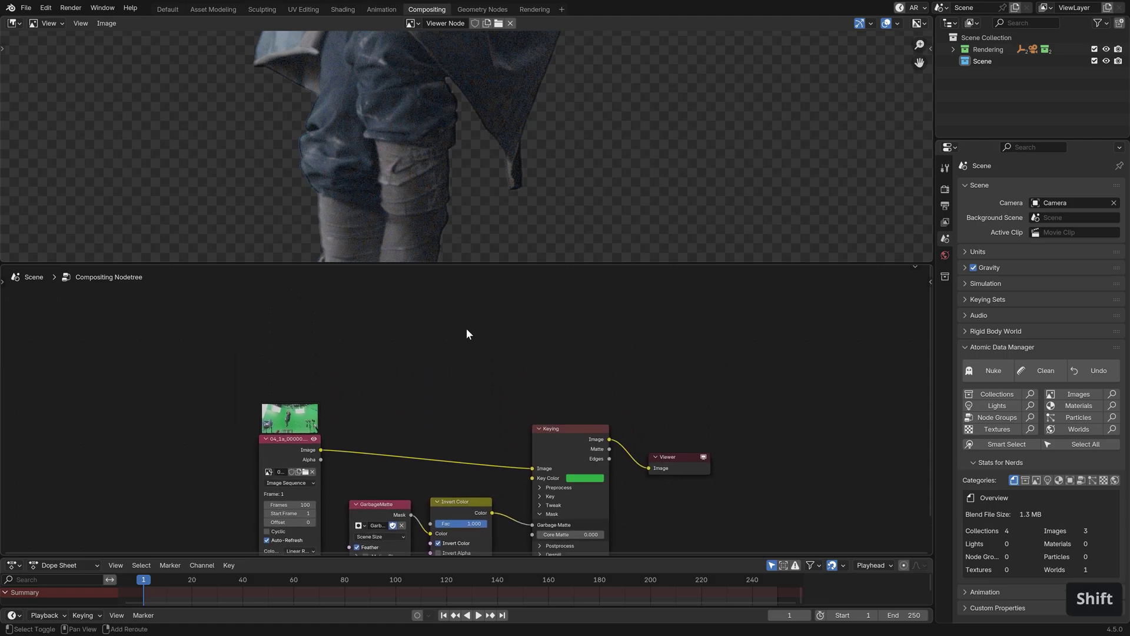
pyautogui.hotkey('shift', 'a')
pyautogui.moveTo(466, 356)
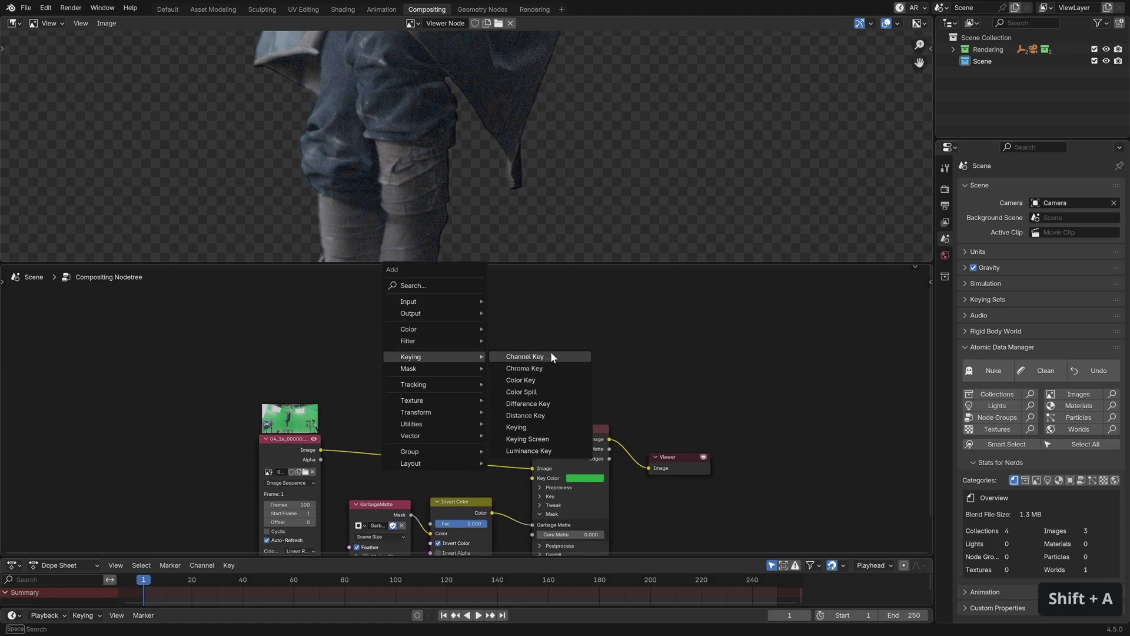
pyautogui.click(556, 391)
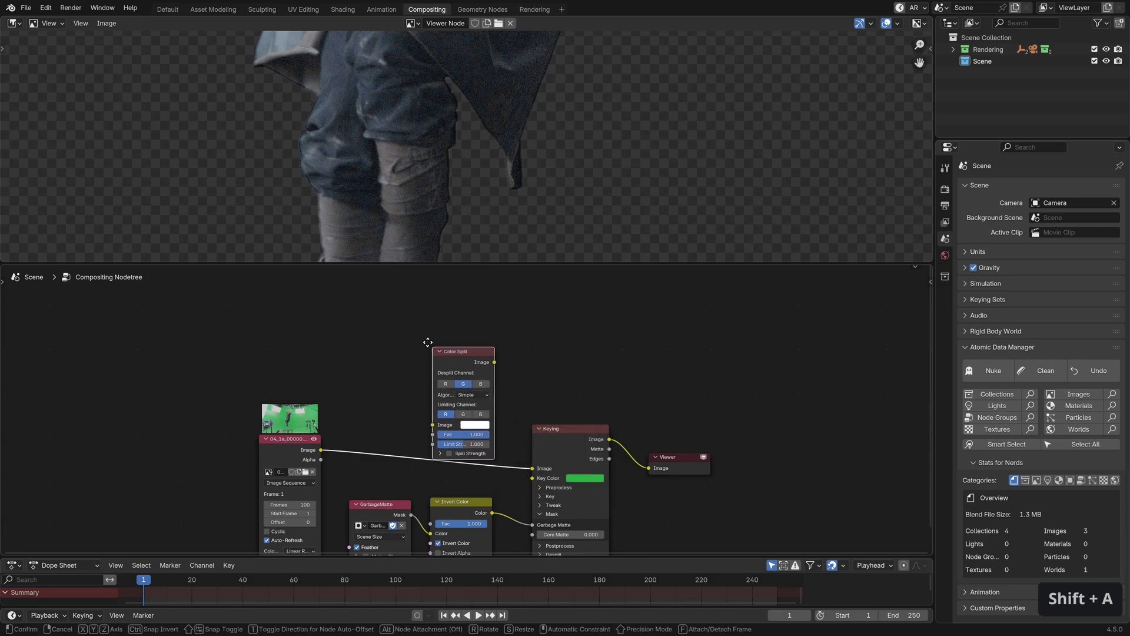
pyautogui.click(436, 312)
pyautogui.moveTo(321, 450); pyautogui.dragTo(403, 380)
pyautogui.keyDown('ctrl'); pyautogui.keyDown('shift'); pyautogui.click(459, 320); pyautogui.keyUp('shift'); pyautogui.keyUp('ctrl')
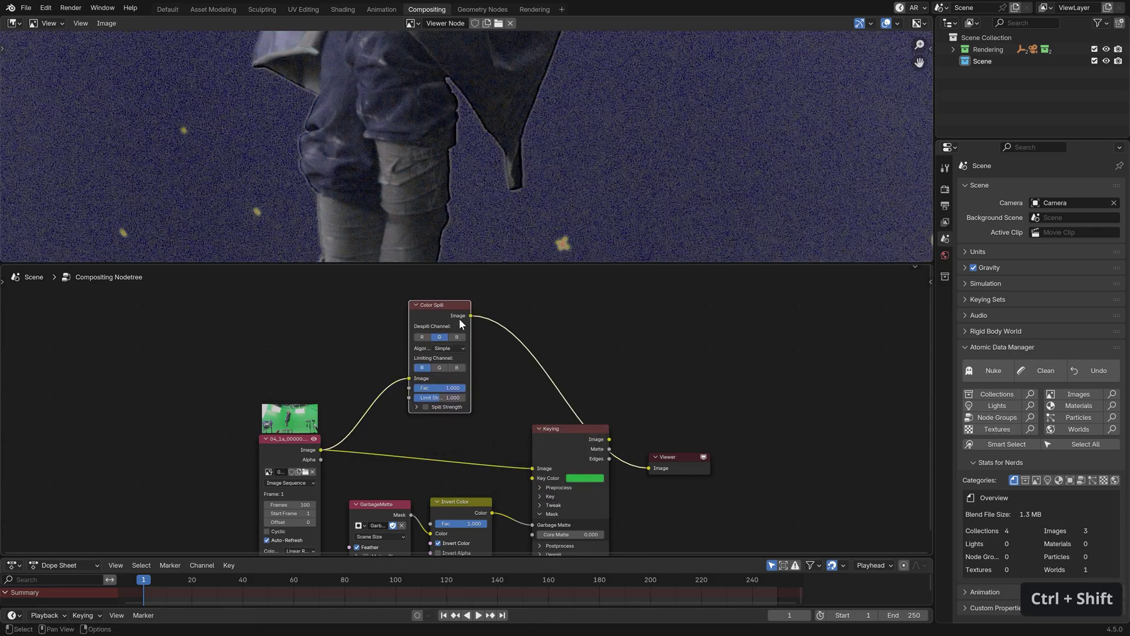
# Step: Zoom the preview onto the actor's legs and rearrange the nodes around Color Spill
pyautogui.moveTo(489, 81)
pyautogui.keyDown('ctrl'); pyautogui.mouseDown(button='middle')
pyautogui.moveTo(496, 228)
pyautogui.moveTo(518, 86)
pyautogui.mouseUp(button='middle'); pyautogui.keyUp('ctrl')
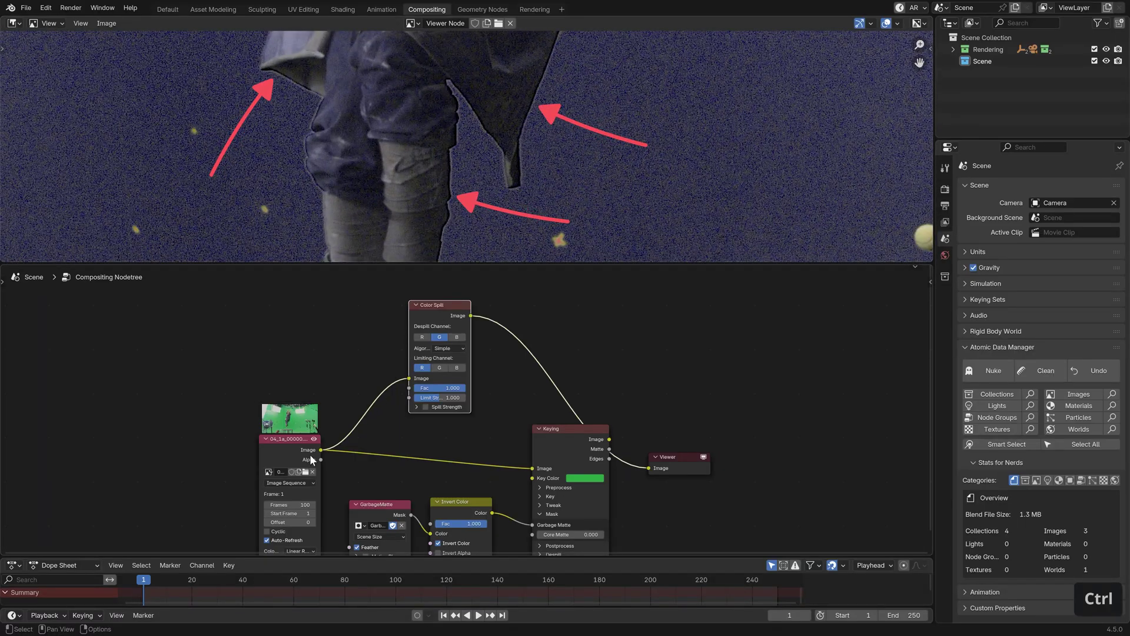
pyautogui.moveTo(297, 448); pyautogui.dragTo(285, 391)
pyautogui.moveTo(677, 458); pyautogui.dragTo(730, 325)
pyautogui.scroll(3, 531, 405)
pyautogui.moveTo(506, 312); pyautogui.dragTo(593, 377, button='middle')
pyautogui.scroll(-1, 592, 383)
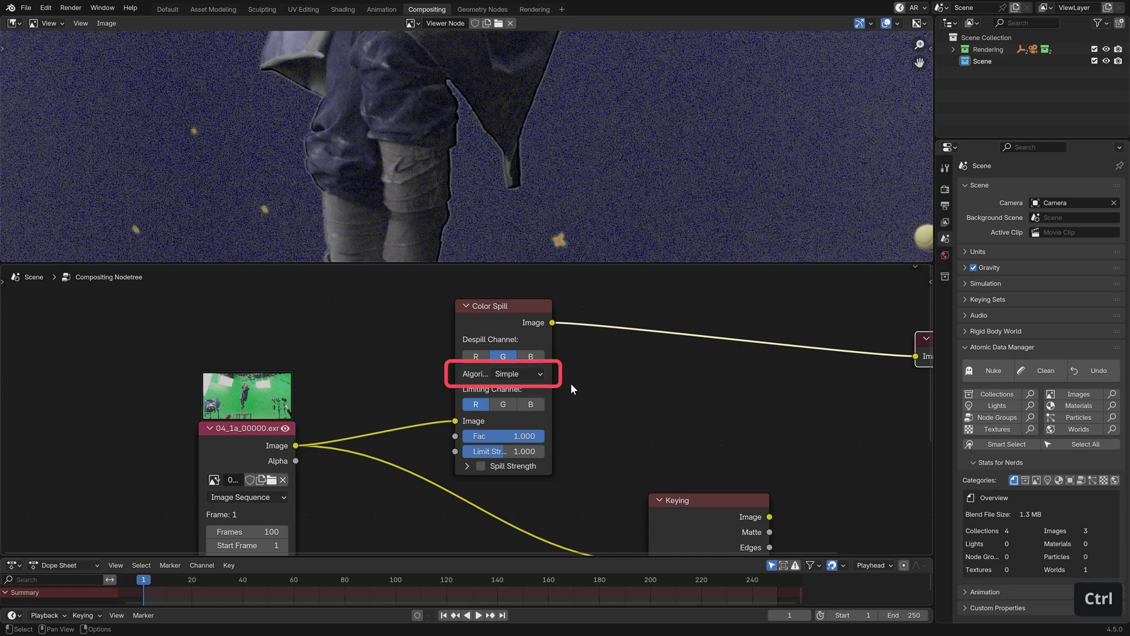
# Step: Choose the Average despill algorithm, try a lower factor, then enable and expand Spill Strength
pyautogui.click(539, 374)
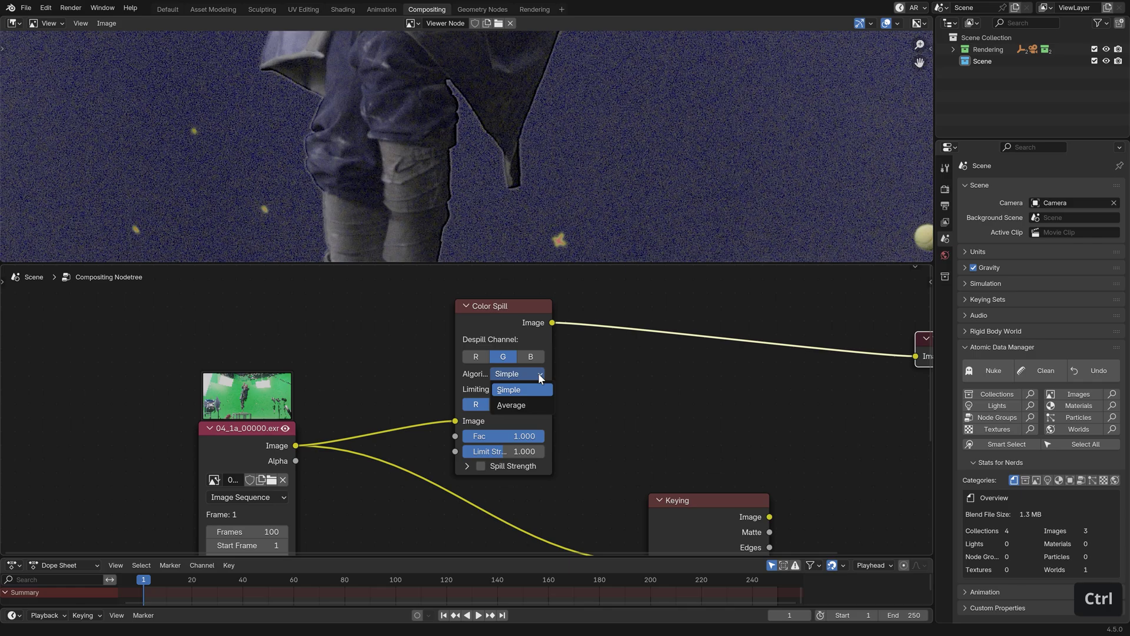
pyautogui.click(539, 405)
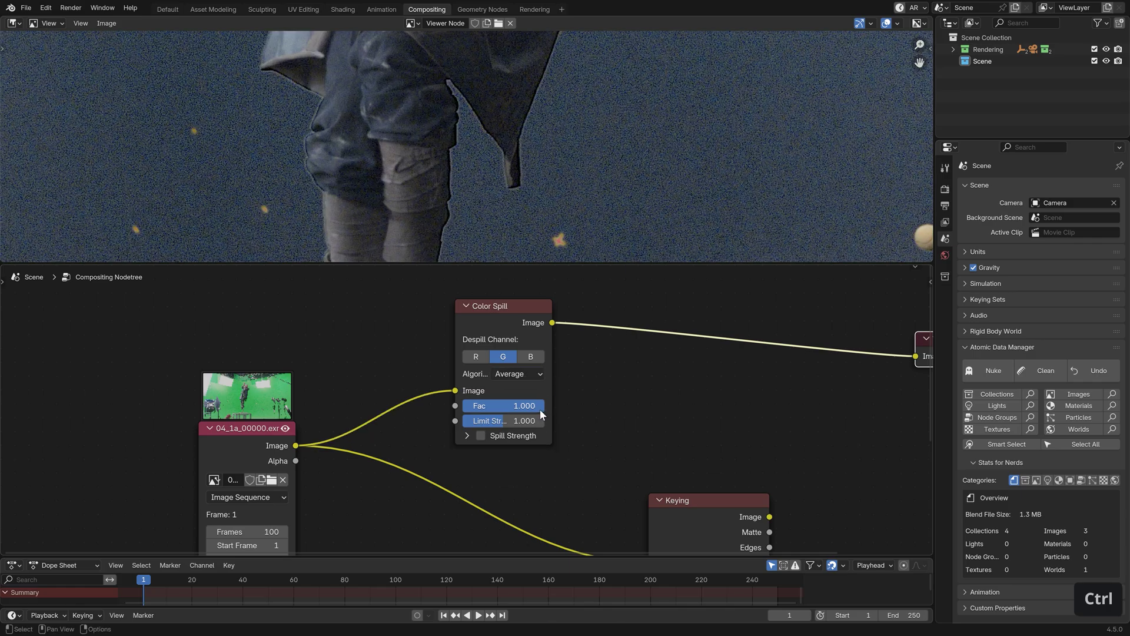
pyautogui.moveTo(540, 408); pyautogui.dragTo(503, 420)
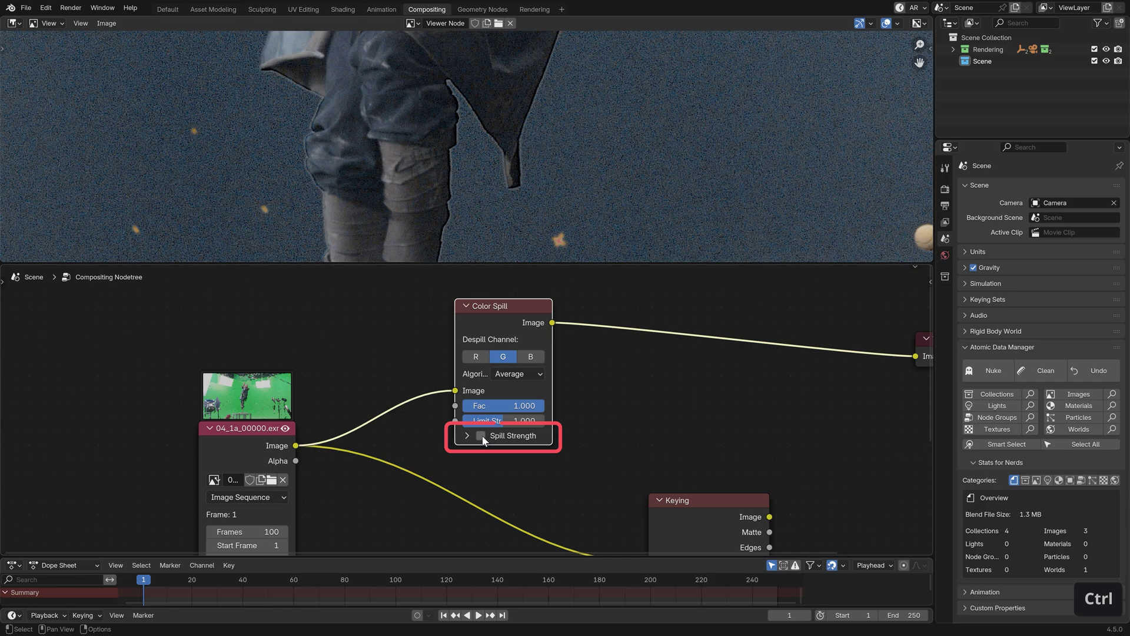
pyautogui.click(481, 437)
pyautogui.click(469, 437)
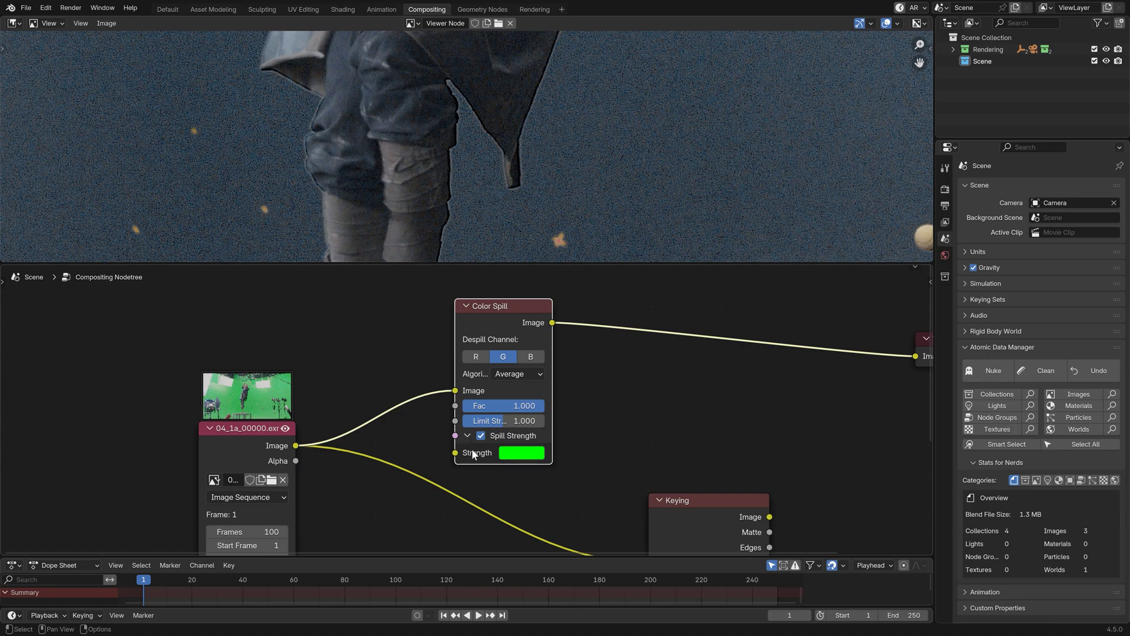
# Step: Switch the Spill Strength colour picker to RGB and select the R, G and B fields together
pyautogui.click(519, 458)
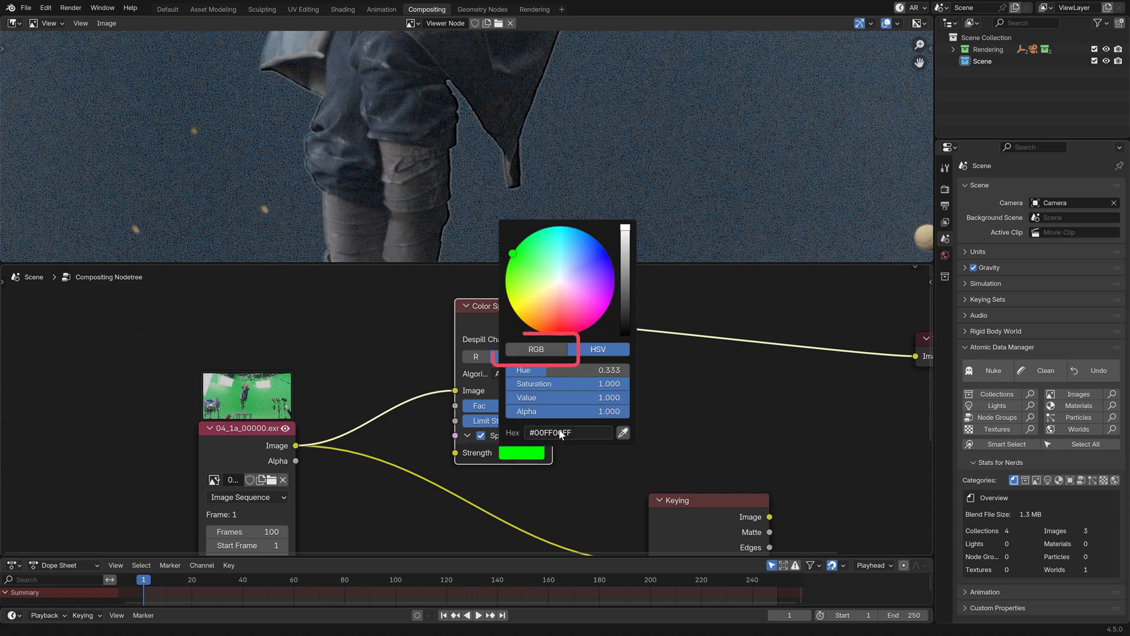
pyautogui.click(563, 351)
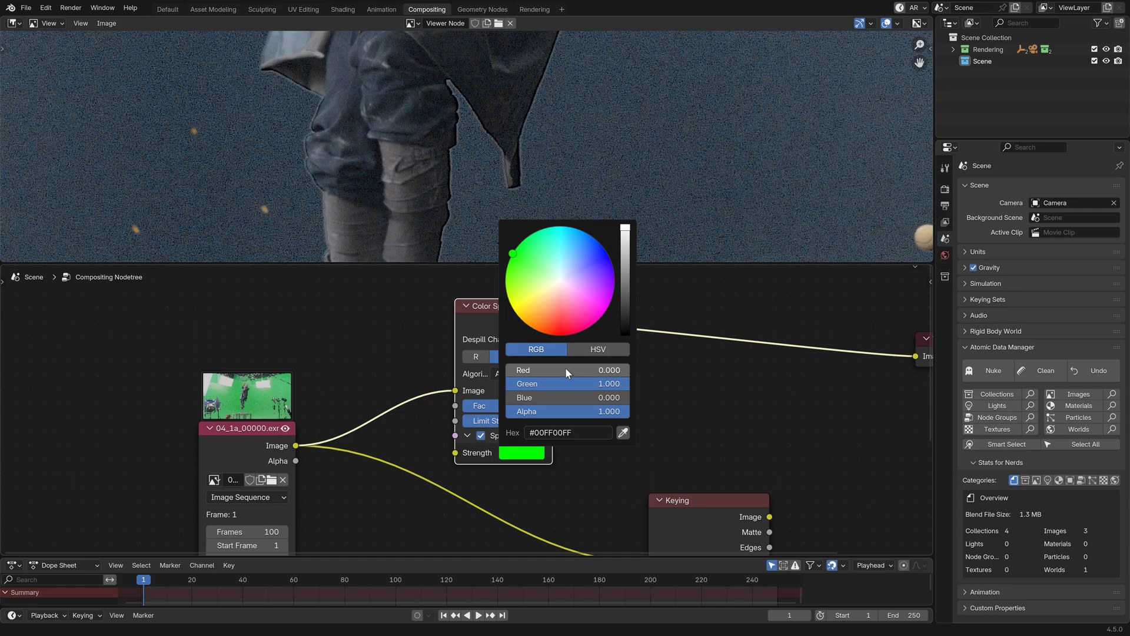
pyautogui.moveTo(566, 369); pyautogui.dragTo(566, 397)
# Step: Enter 0.5 for all three spill channels, then test tints by raising red to 1.0 and lowering blue
pyautogui.write('0.5')
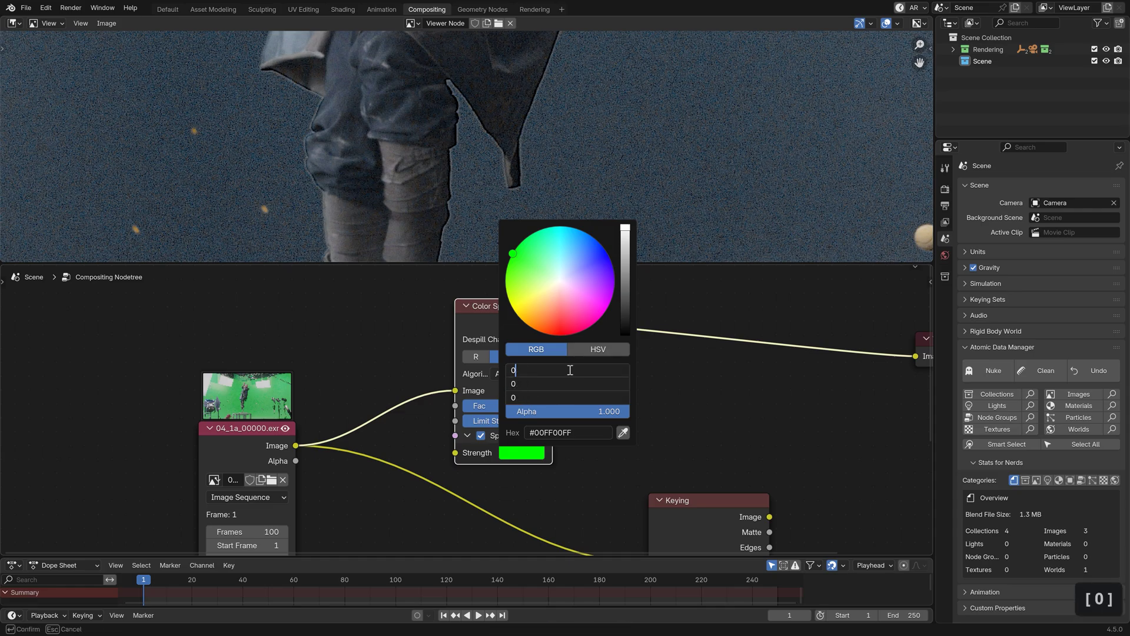
pyautogui.press('Return')
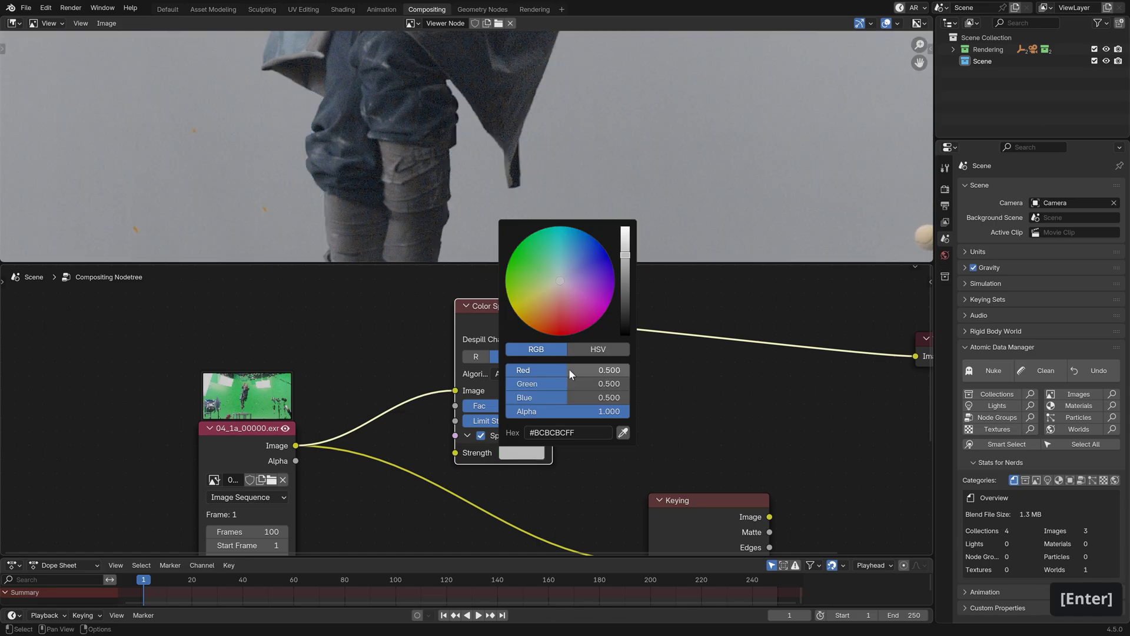
pyautogui.moveTo(569, 369)
pyautogui.mouseDown()
pyautogui.moveTo(568, 398)
pyautogui.moveTo(551, 398)
pyautogui.moveTo(574, 398)
pyautogui.moveTo(560, 397)
pyautogui.moveTo(562, 369)
pyautogui.mouseUp()
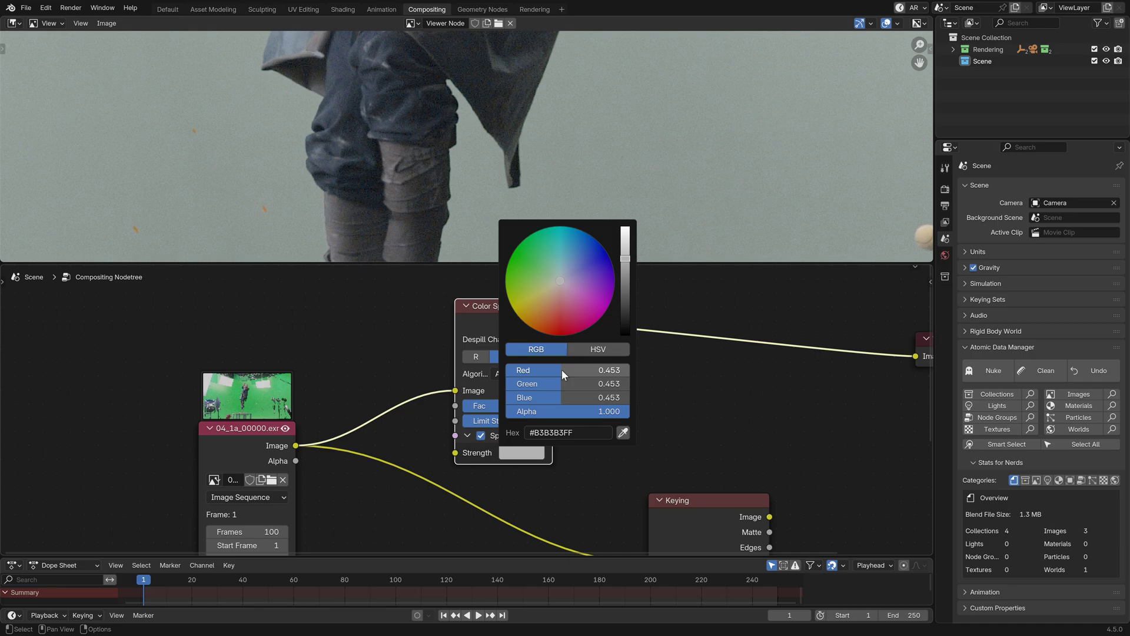
pyautogui.moveTo(562, 370); pyautogui.dragTo(612, 369)
pyautogui.moveTo(562, 397)
pyautogui.mouseDown()
pyautogui.moveTo(523, 397)
pyautogui.moveTo(618, 398)
pyautogui.moveTo(587, 370)
pyautogui.moveTo(481, 369)
pyautogui.moveTo(536, 368)
pyautogui.moveTo(535, 398)
pyautogui.mouseUp()
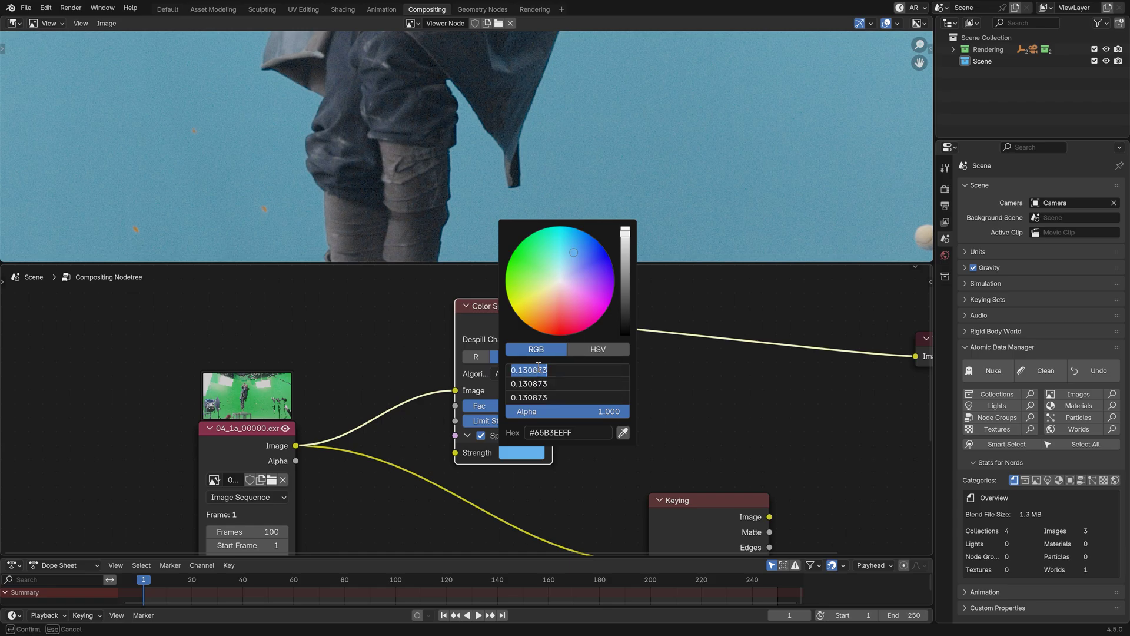
# Step: Set the spill strength to an even 0.45 grey and add a Set Alpha node
pyautogui.write('0.45')
pyautogui.press('Return')
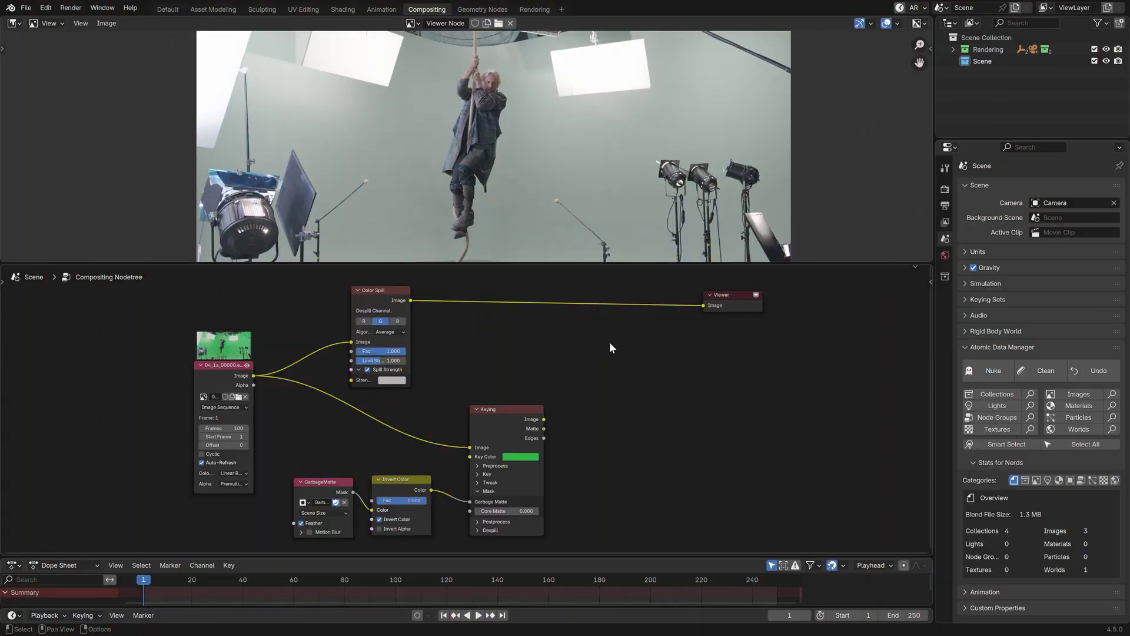
pyautogui.hotkey('shift', 'a')
pyautogui.moveTo(603, 337)
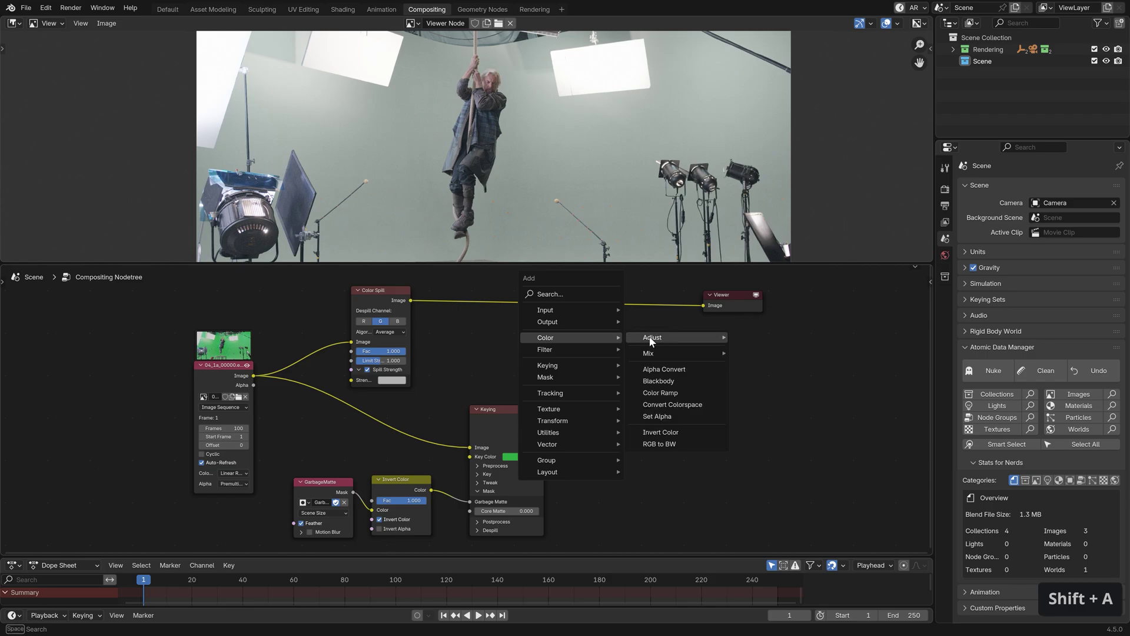
pyautogui.click(680, 415)
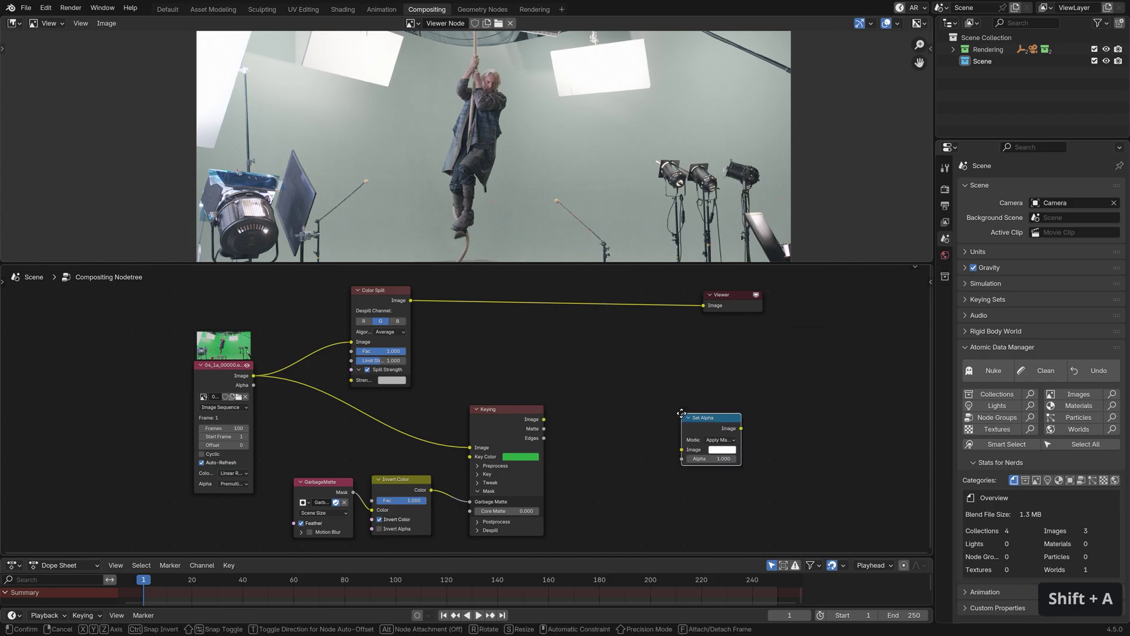
# Step: Insert Set Alpha between Color Spill and Viewer, use the Keying matte as its alpha, and preview the result
pyautogui.click(603, 296)
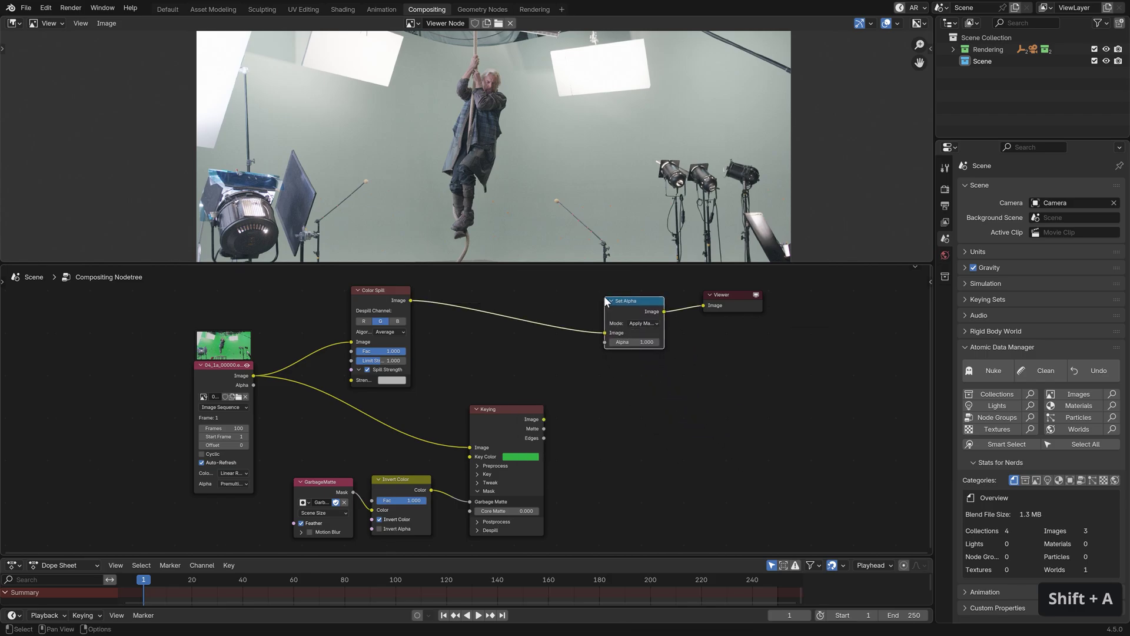
pyautogui.moveTo(544, 428); pyautogui.dragTo(600, 345)
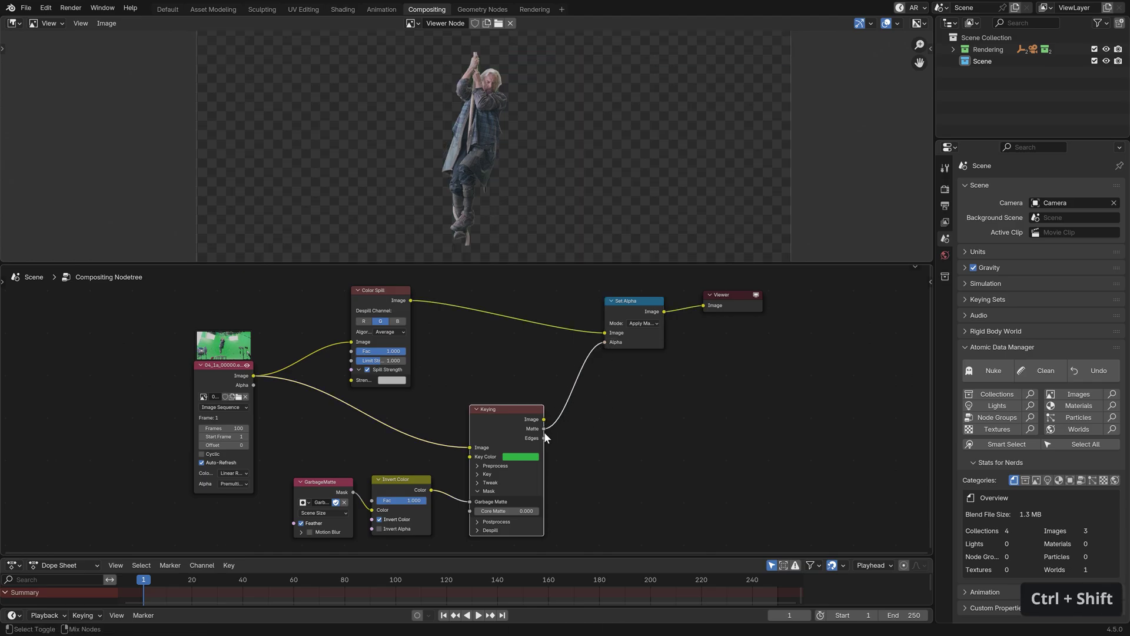
pyautogui.keyDown('ctrl'); pyautogui.keyDown('shift'); pyautogui.click(542, 429); pyautogui.keyUp('shift'); pyautogui.keyUp('ctrl')
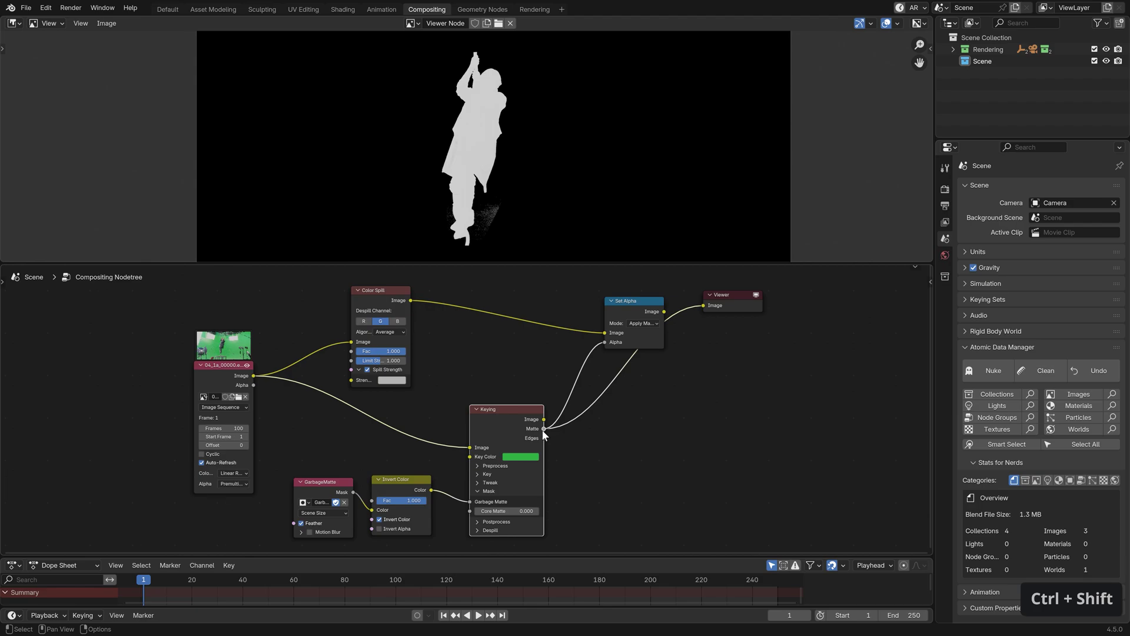
pyautogui.keyDown('ctrl'); pyautogui.keyDown('shift'); pyautogui.click(655, 310); pyautogui.keyUp('shift'); pyautogui.keyUp('ctrl')
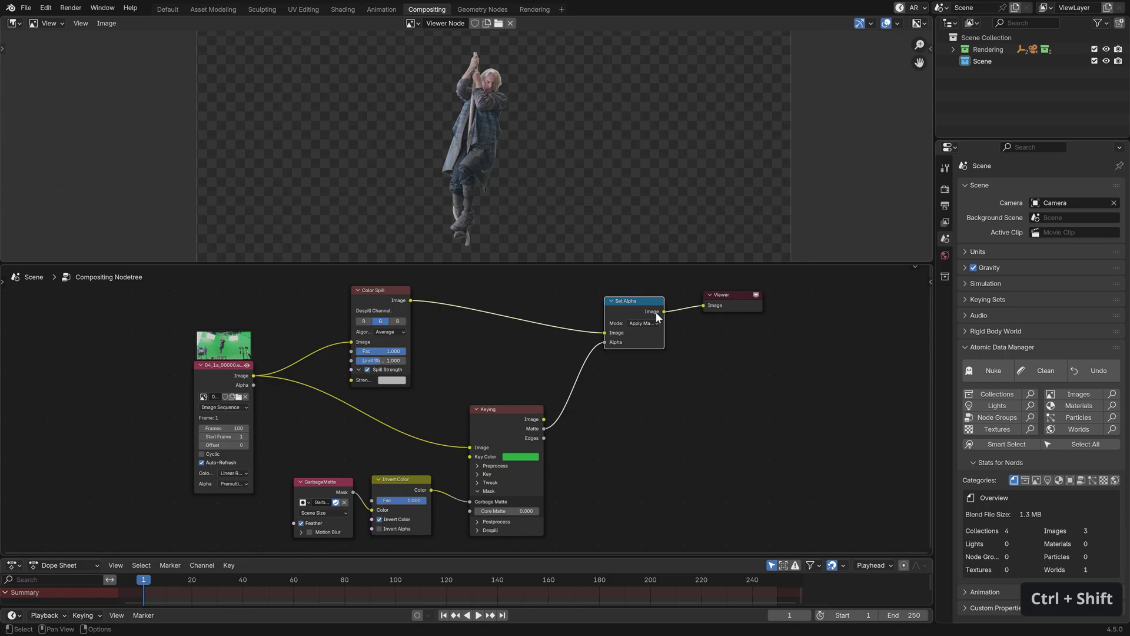
# Step: Zoom the preview onto the actor's legs and shoes and view the Keying matte directly
pyautogui.keyDown('ctrl'); pyautogui.moveTo(474, 241); pyautogui.dragTo(598, 116, button='middle'); pyautogui.keyUp('ctrl')
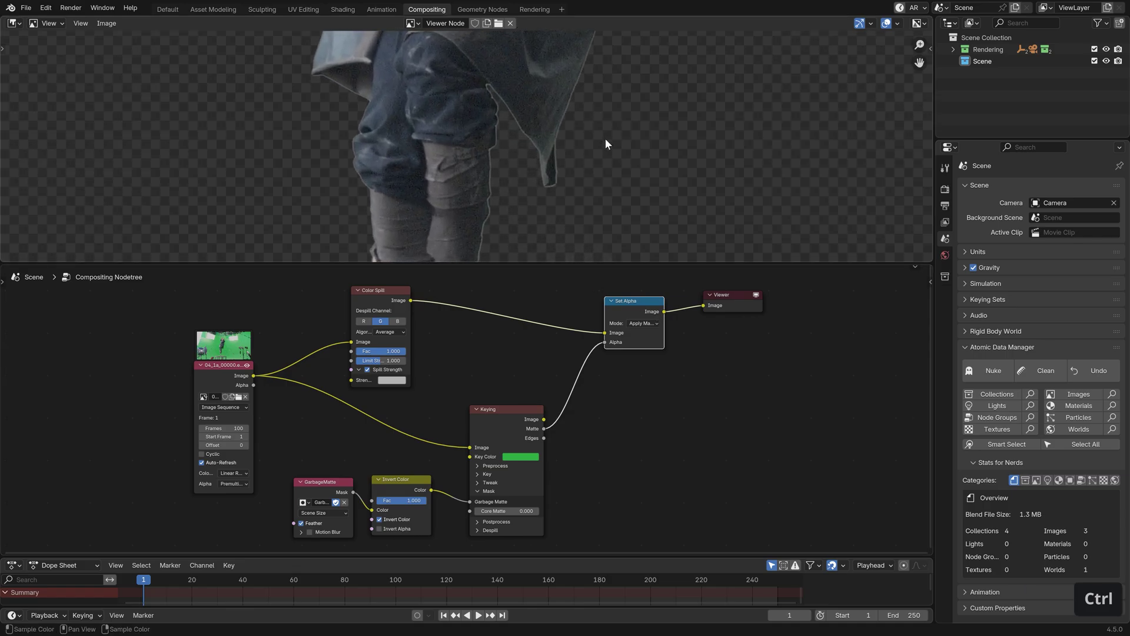
pyautogui.moveTo(620, 202); pyautogui.dragTo(567, 44, button='middle')
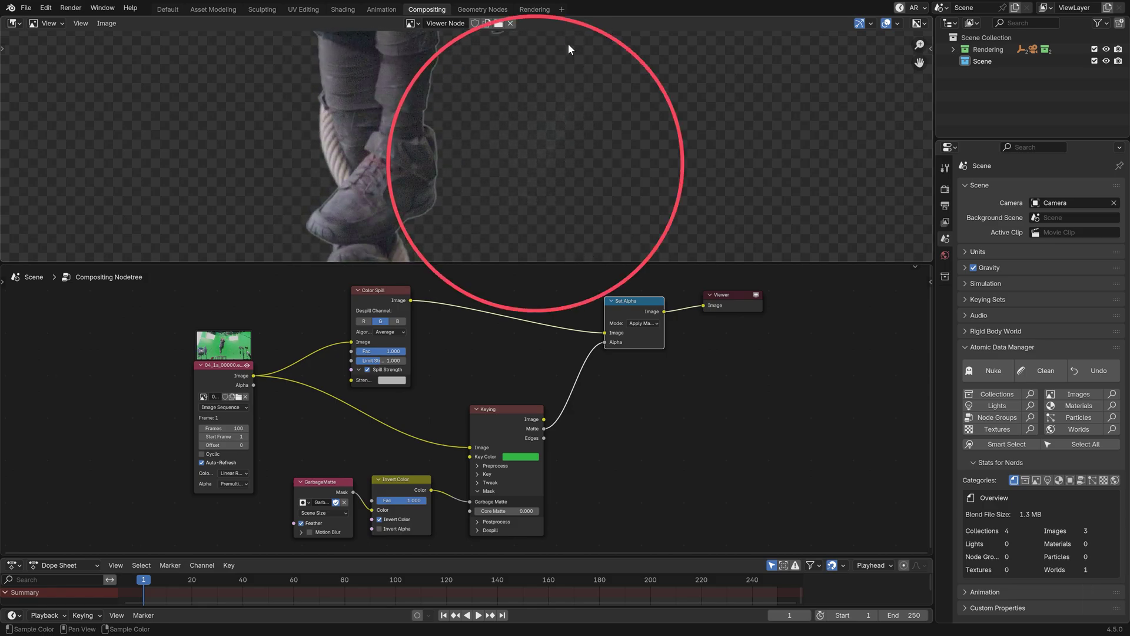
pyautogui.keyDown('ctrl'); pyautogui.keyDown('shift'); pyautogui.click(542, 429); pyautogui.keyUp('shift'); pyautogui.keyUp('ctrl')
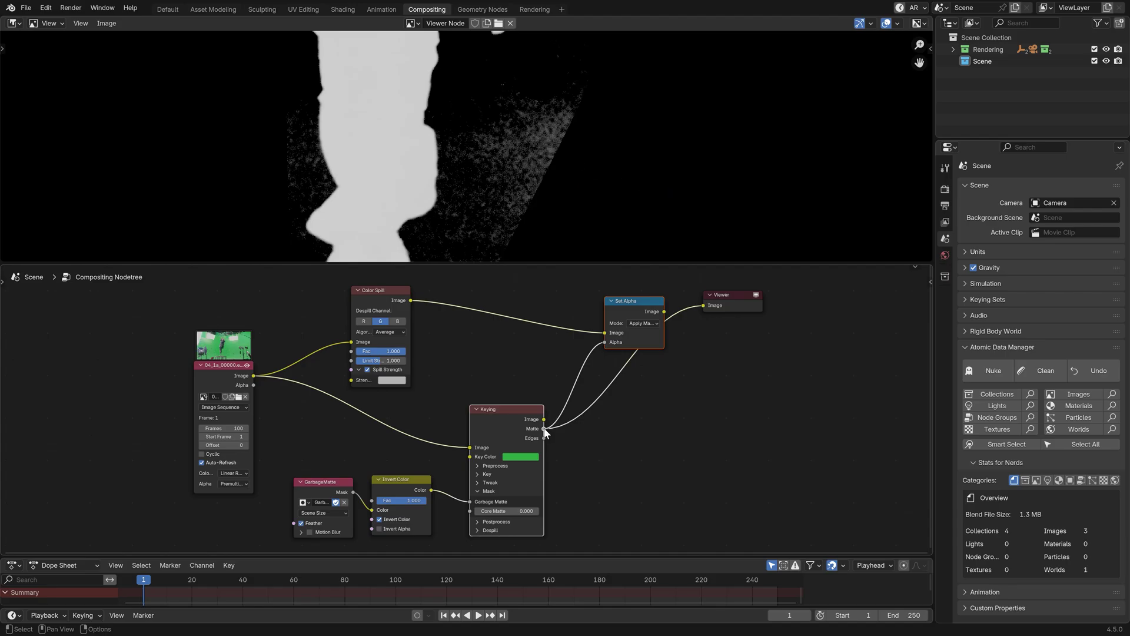
# Step: Expand the Keying node's Tweak options and set Black Level 0.091 and White Level 0.851
pyautogui.moveTo(575, 481); pyautogui.dragTo(565, 409, button='middle')
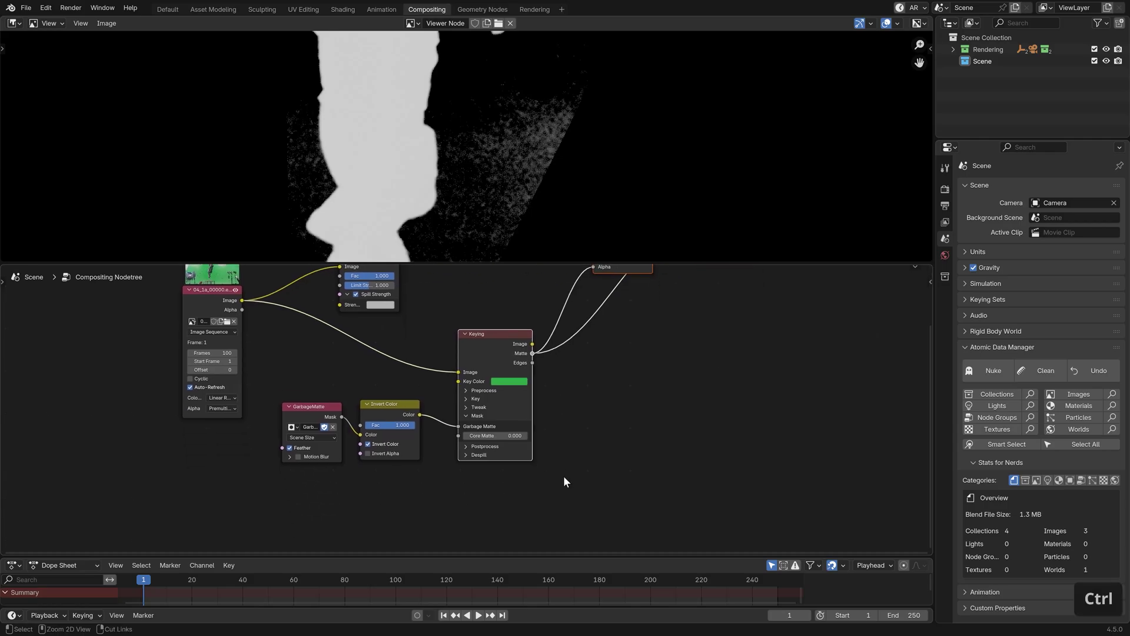
pyautogui.keyDown('ctrl'); pyautogui.moveTo(565, 480); pyautogui.dragTo(560, 404, button='middle'); pyautogui.keyUp('ctrl')
pyautogui.click(469, 405)
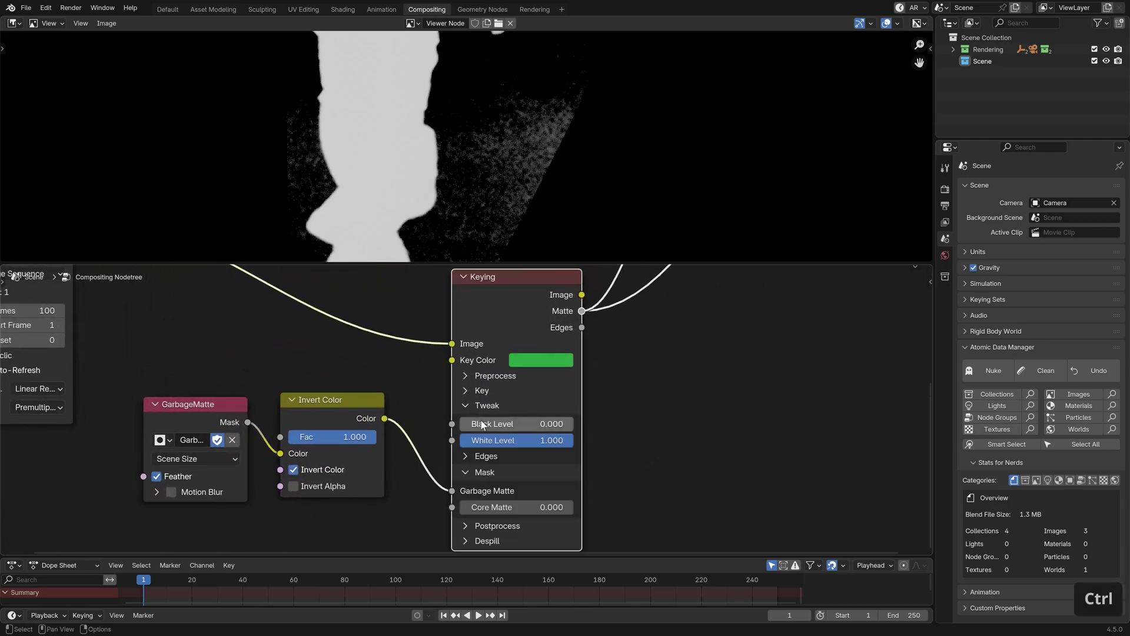
pyautogui.moveTo(530, 424); pyautogui.dragTo(535, 424)
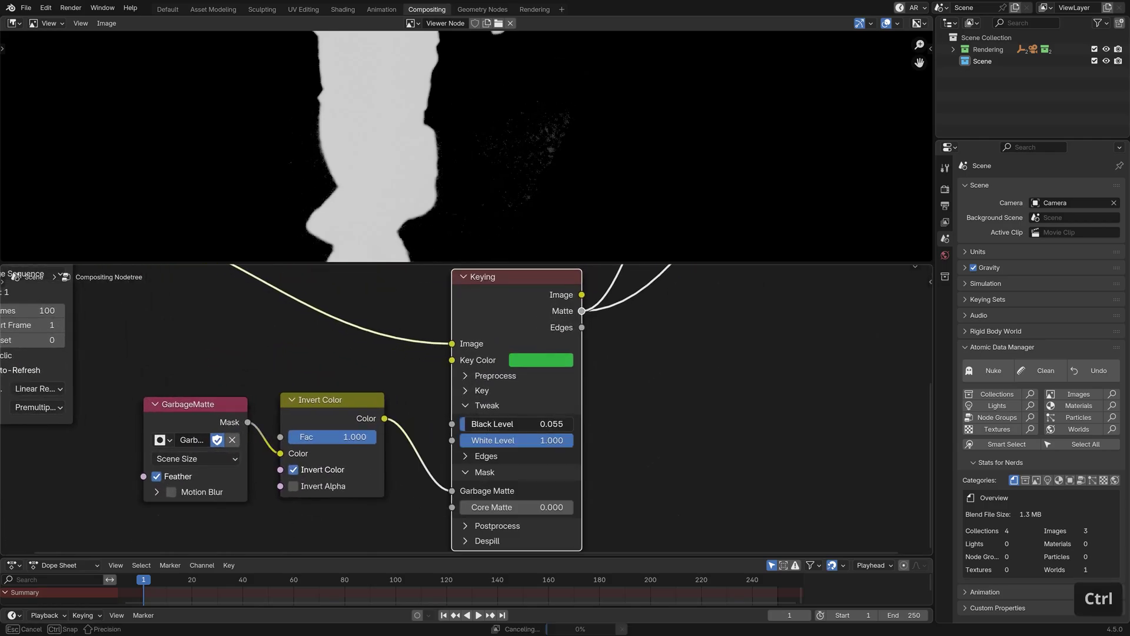
pyautogui.keyDown('ctrl'); pyautogui.moveTo(484, 432); pyautogui.dragTo(558, 445); pyautogui.keyUp('ctrl')
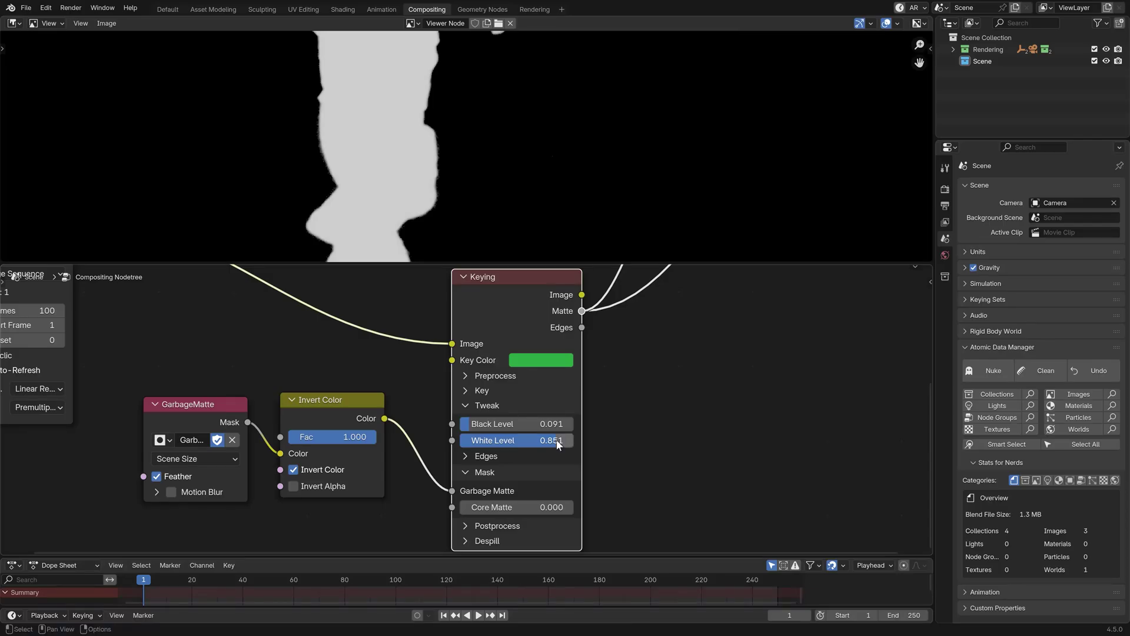
pyautogui.keyDown('ctrl'); pyautogui.moveTo(609, 373); pyautogui.dragTo(595, 439, button='middle'); pyautogui.keyUp('ctrl')
# Step: Preview the Set Alpha result and add a Dilate/Erode node to the graph
pyautogui.keyDown('ctrl'); pyautogui.keyDown('shift'); pyautogui.click(583, 367); pyautogui.keyUp('shift'); pyautogui.keyUp('ctrl')
pyautogui.moveTo(525, 167)
pyautogui.keyDown('ctrl'); pyautogui.mouseDown(button='middle')
pyautogui.moveTo(479, 172)
pyautogui.moveTo(461, 261)
pyautogui.moveTo(467, 247)
pyautogui.mouseUp(button='middle'); pyautogui.keyUp('ctrl')
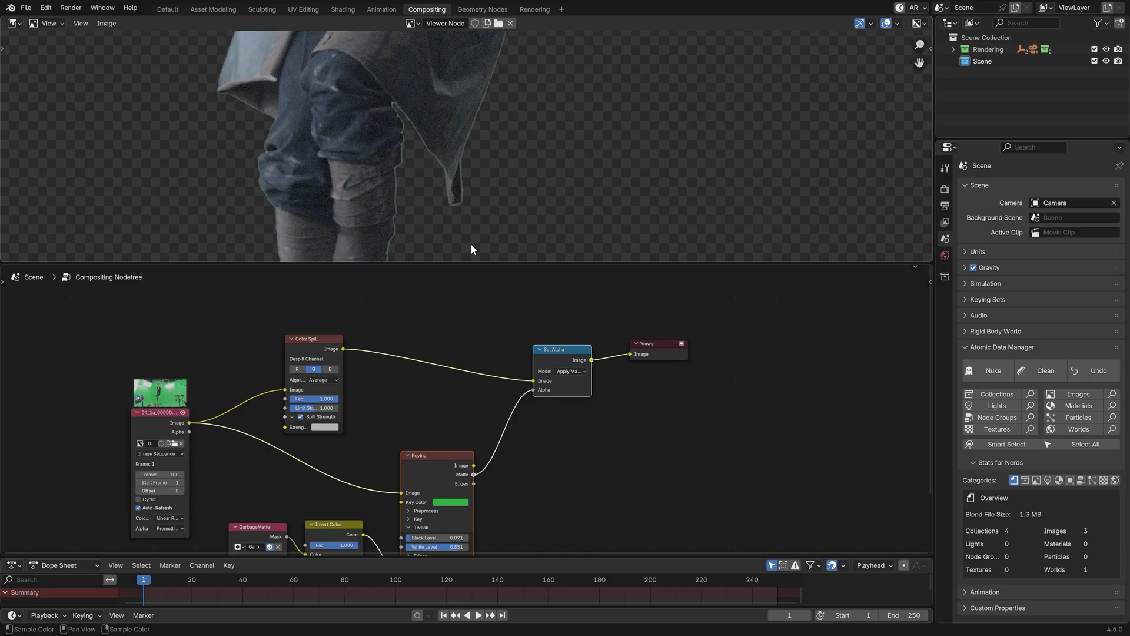
pyautogui.moveTo(521, 305); pyautogui.dragTo(501, 364, button='middle')
pyautogui.hotkey('shift', 'a')
pyautogui.moveTo(476, 331)
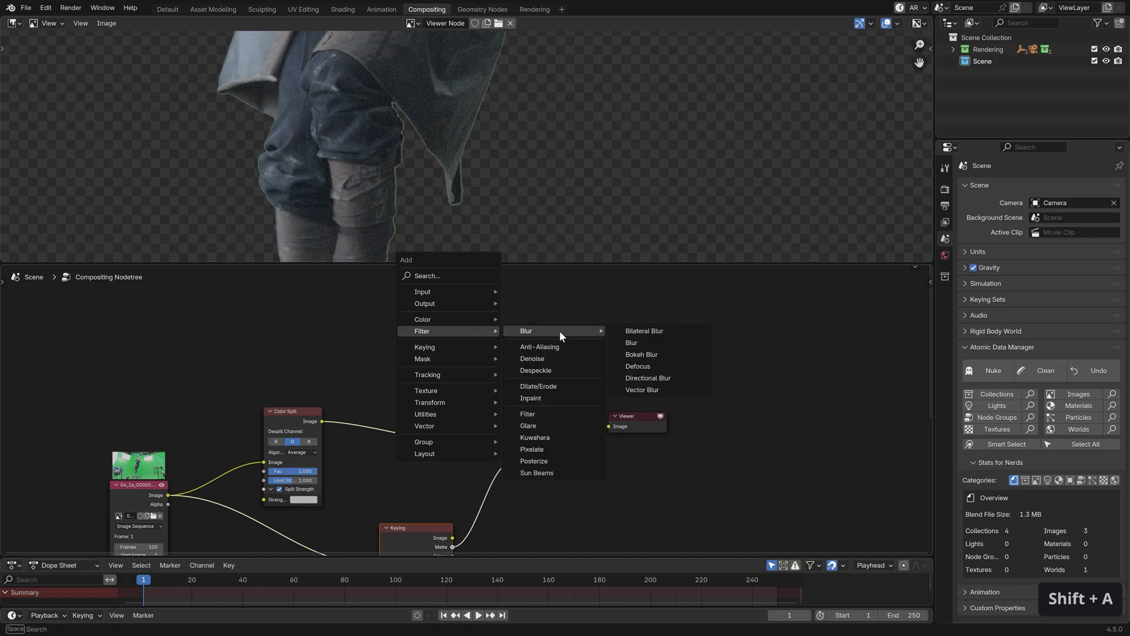
pyautogui.click(569, 393)
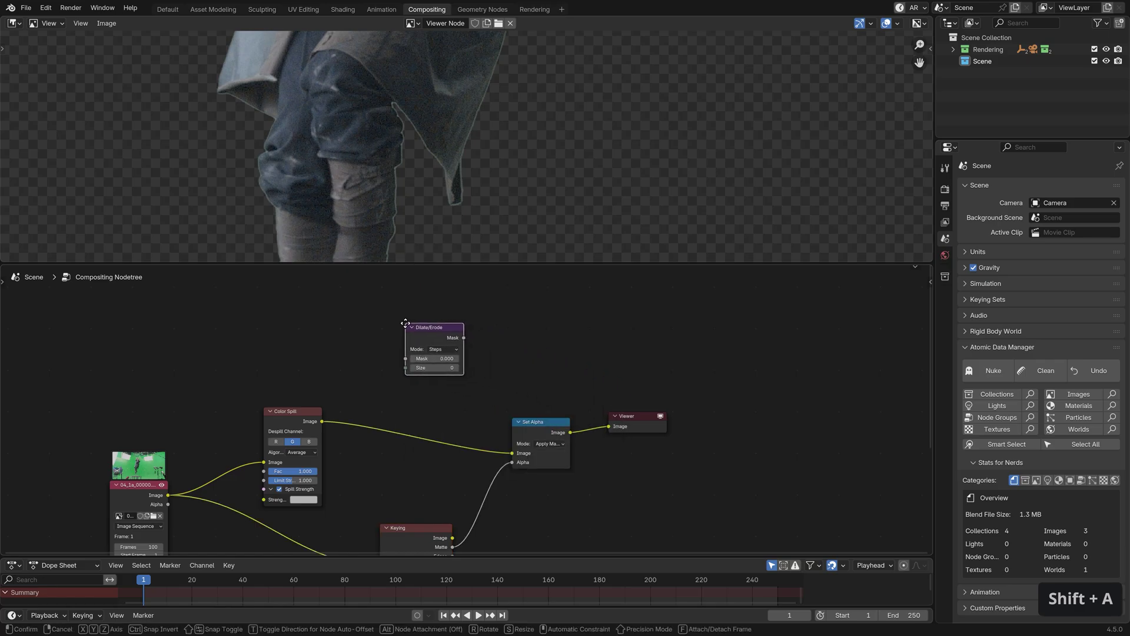
pyautogui.click(408, 328)
# Step: Duplicate the Set Alpha node and add an Inpaint node to the right of the copy
pyautogui.click(561, 427)
pyautogui.hotkey('shift', 'd')
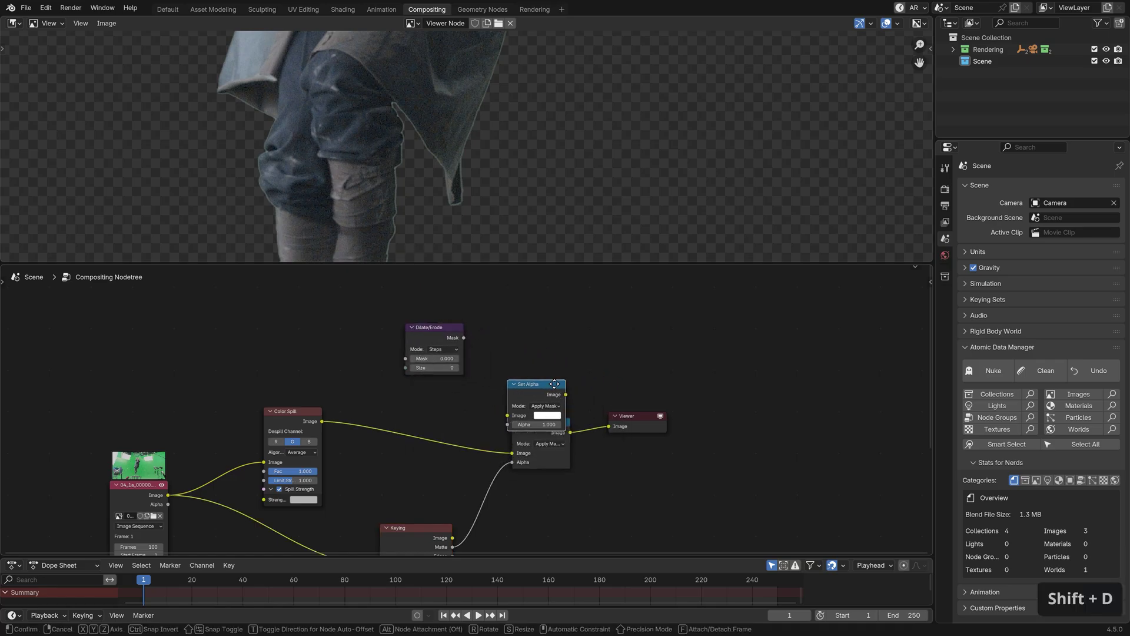
pyautogui.click(547, 332)
pyautogui.hotkey('shift', 'a')
pyautogui.moveTo(644, 317)
pyautogui.click(736, 384)
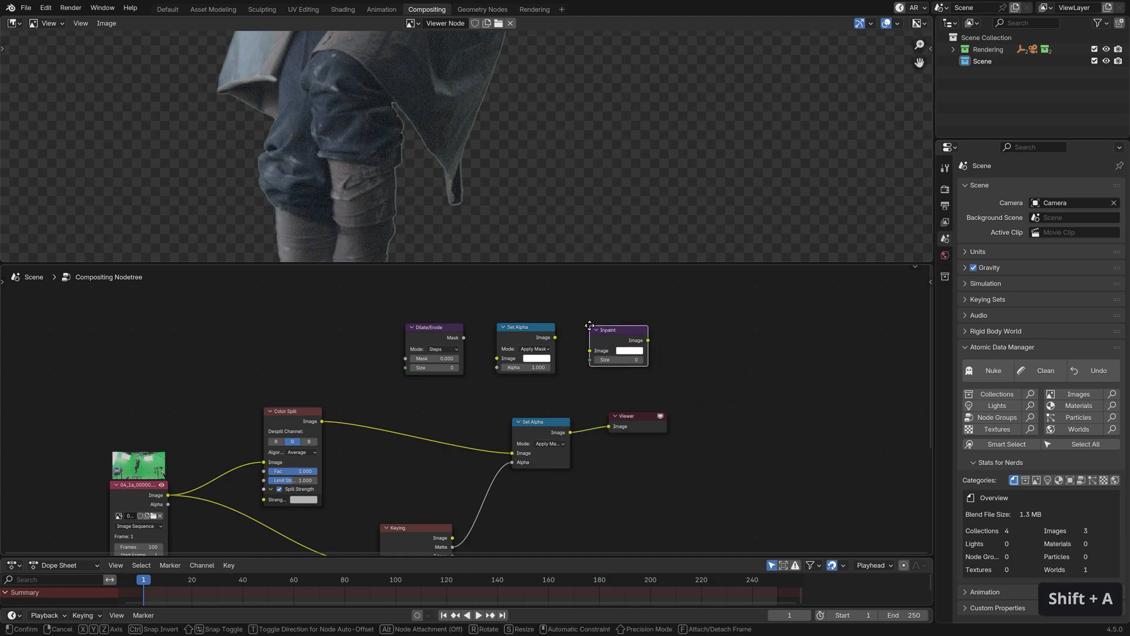
pyautogui.click(588, 328)
# Step: Insert the copied Set Alpha and Inpaint after Color Spill, with the copy set to Replace Alpha
pyautogui.moveTo(569, 377); pyautogui.dragTo(648, 448)
pyautogui.press('g')
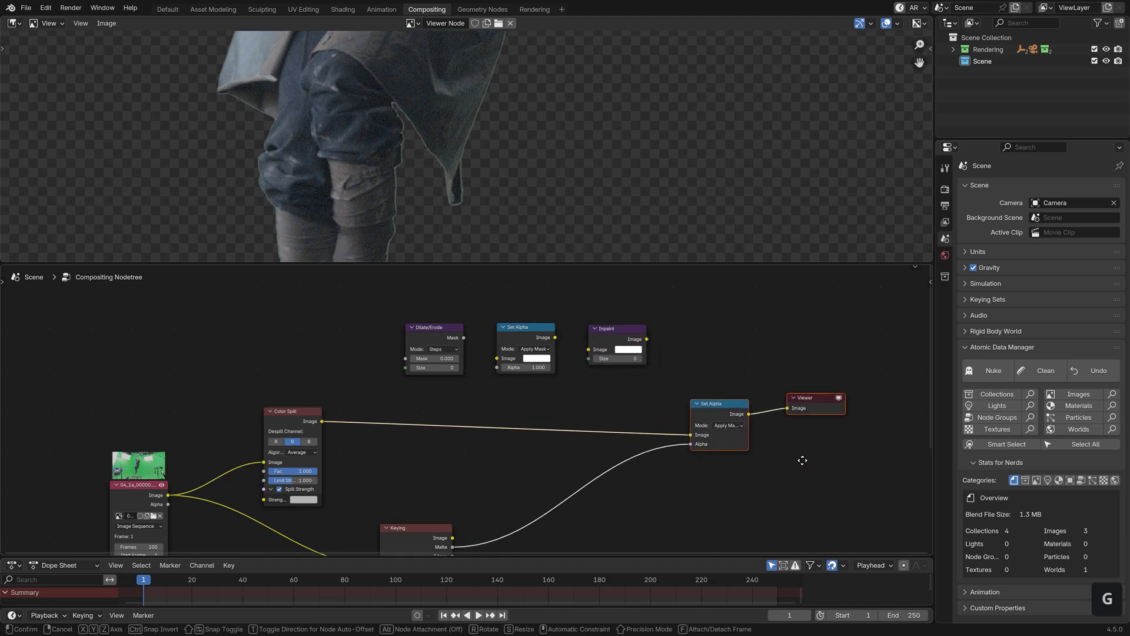
pyautogui.click(834, 456)
pyautogui.moveTo(650, 414); pyautogui.dragTo(605, 376, button='middle')
pyautogui.moveTo(578, 303); pyautogui.dragTo(598, 370)
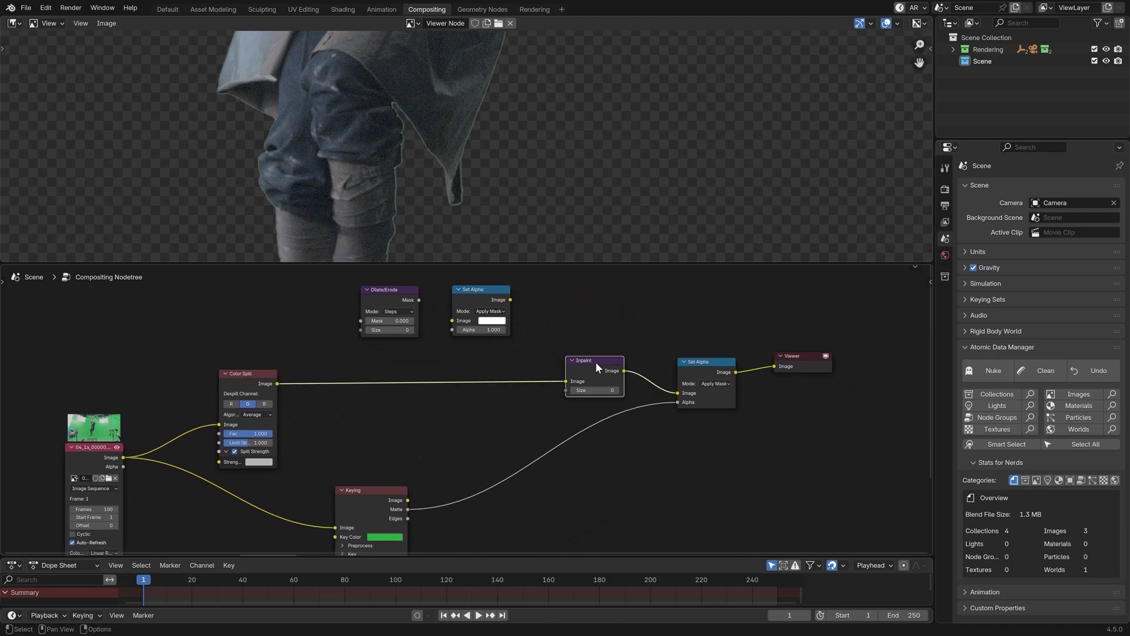
pyautogui.moveTo(487, 300); pyautogui.dragTo(517, 366)
pyautogui.click(530, 381)
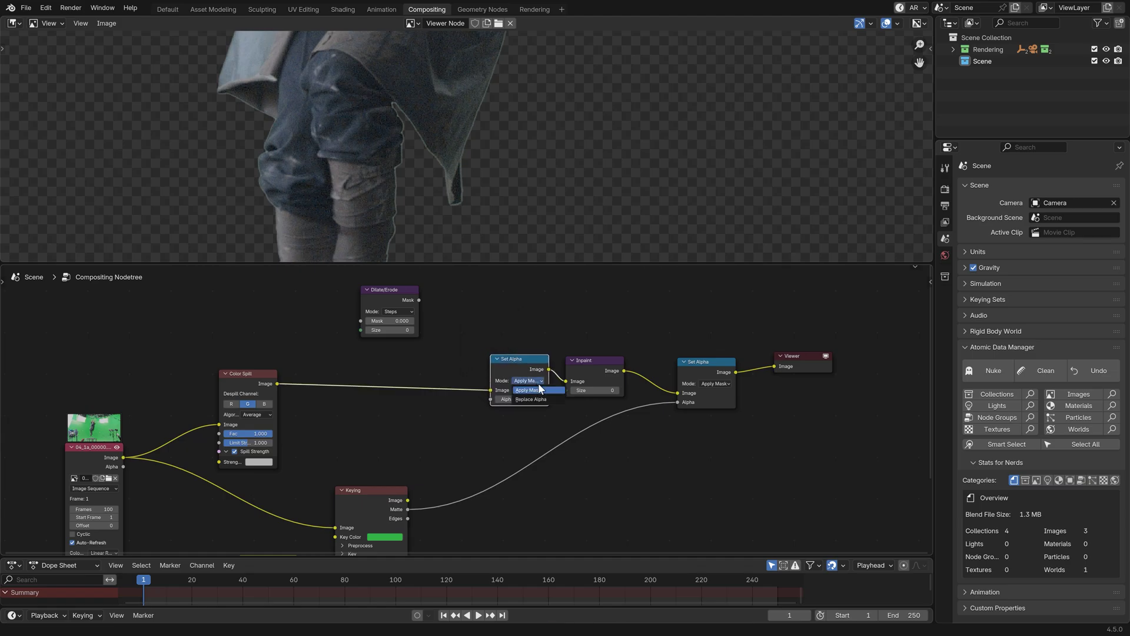
pyautogui.click(551, 397)
# Step: Feed the Keying matte through Dilate/Erode into the copied Set Alpha's Alpha input
pyautogui.moveTo(521, 309); pyautogui.dragTo(855, 447)
pyautogui.press('g')
pyautogui.click(608, 469)
pyautogui.moveTo(608, 468); pyautogui.dragTo(578, 429, button='middle')
pyautogui.scroll(1, 530, 447)
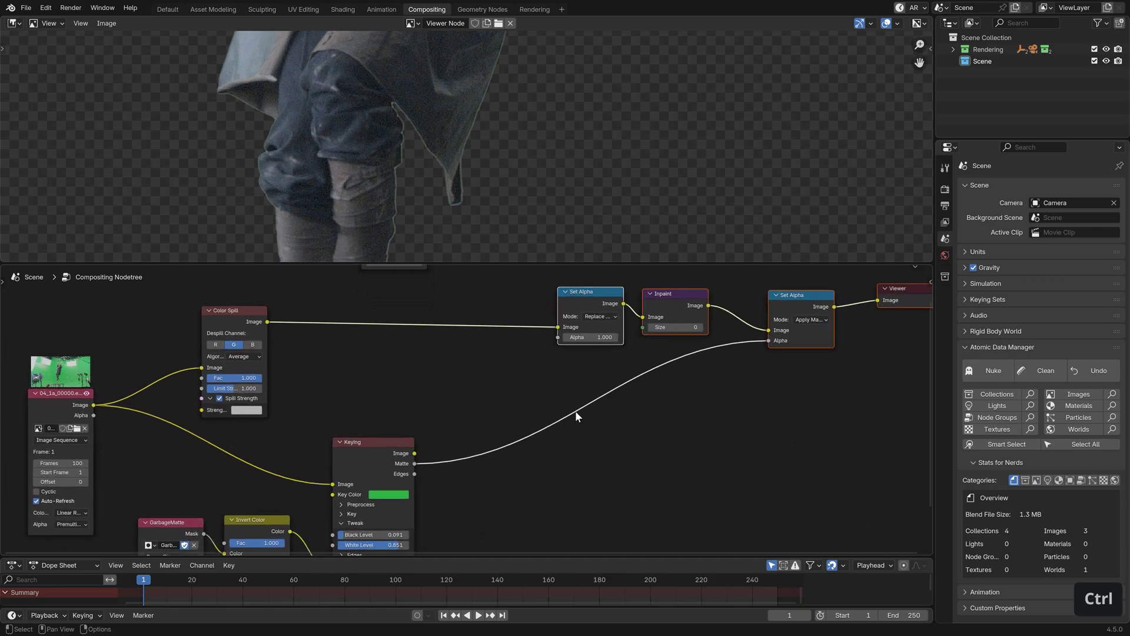
pyautogui.moveTo(414, 463); pyautogui.dragTo(560, 339)
pyautogui.moveTo(503, 332); pyautogui.dragTo(500, 399, button='middle')
pyautogui.moveTo(396, 288); pyautogui.dragTo(487, 423)
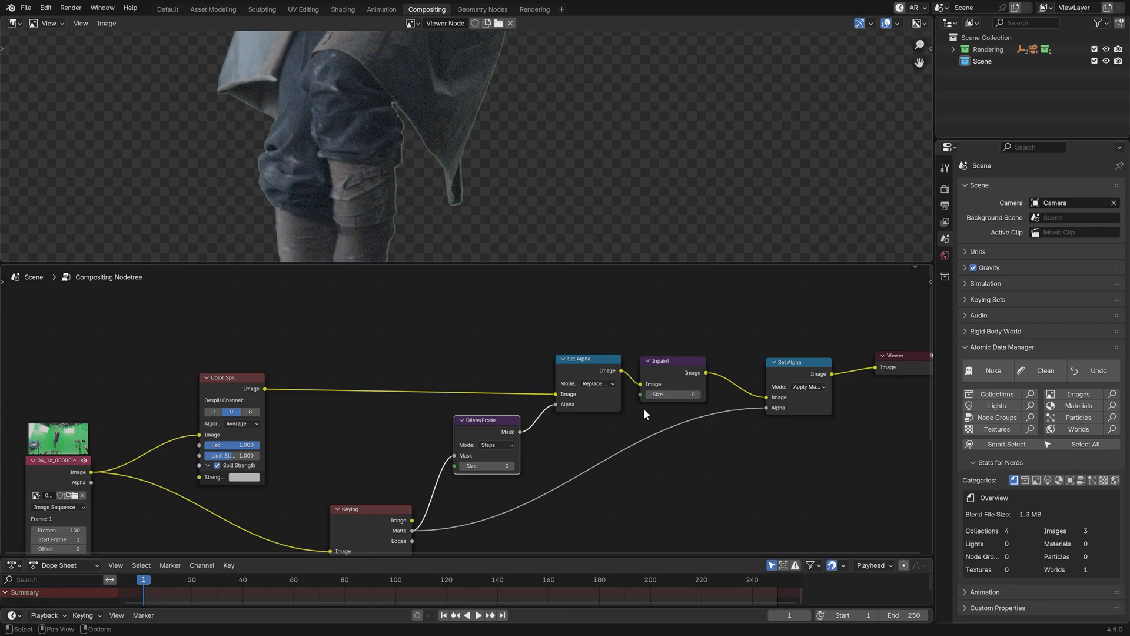
# Step: Preview the Inpaint node and set its Size to 29, checking the extended edges on the actor's legs
pyautogui.keyDown('ctrl'); pyautogui.keyDown('shift'); pyautogui.click(679, 364); pyautogui.keyUp('shift'); pyautogui.keyUp('ctrl')
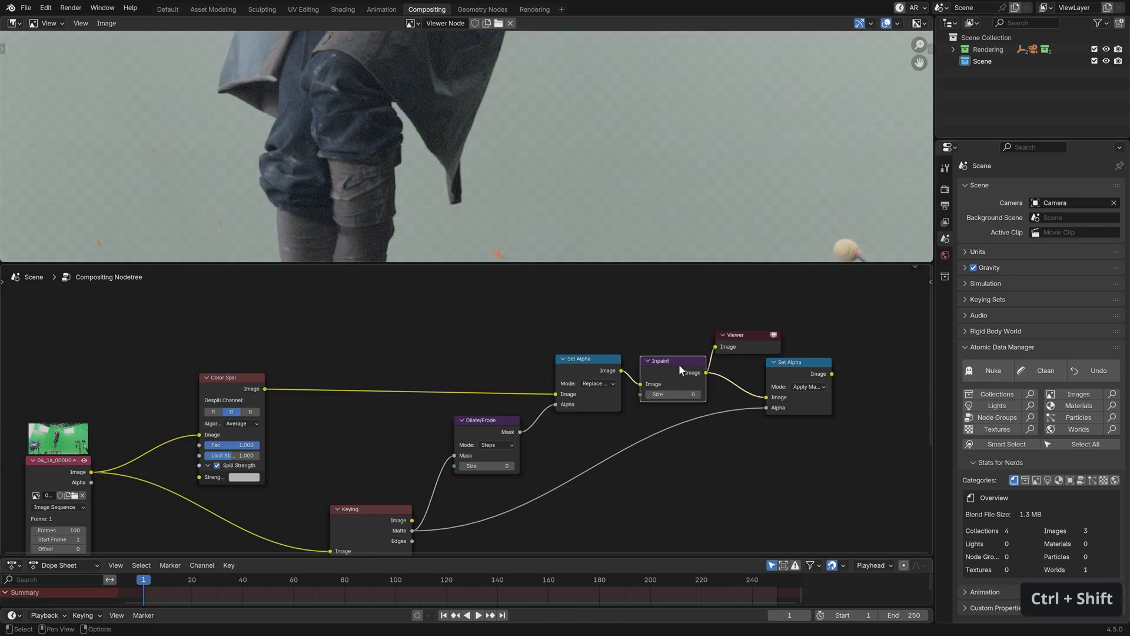
pyautogui.click(699, 394)
pyautogui.click(698, 394)
pyautogui.moveTo(699, 397); pyautogui.dragTo(676, 398)
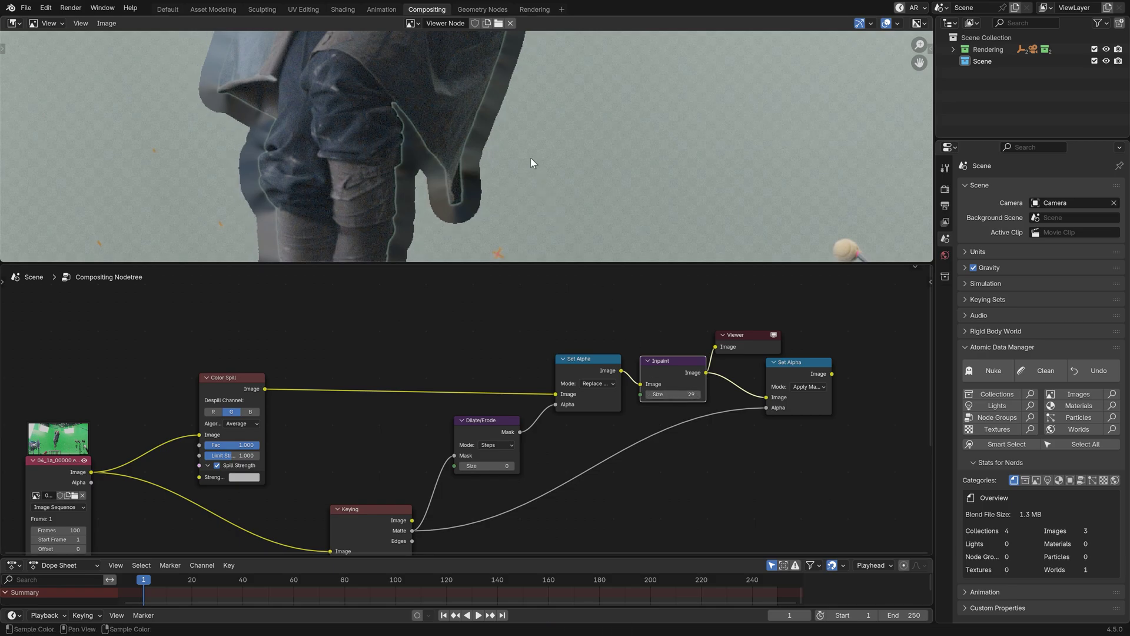
pyautogui.keyDown('ctrl'); pyautogui.moveTo(530, 159); pyautogui.dragTo(535, 52, button='middle'); pyautogui.keyUp('ctrl')
pyautogui.keyDown('ctrl'); pyautogui.moveTo(552, 115); pyautogui.dragTo(606, 178, button='middle'); pyautogui.keyUp('ctrl')
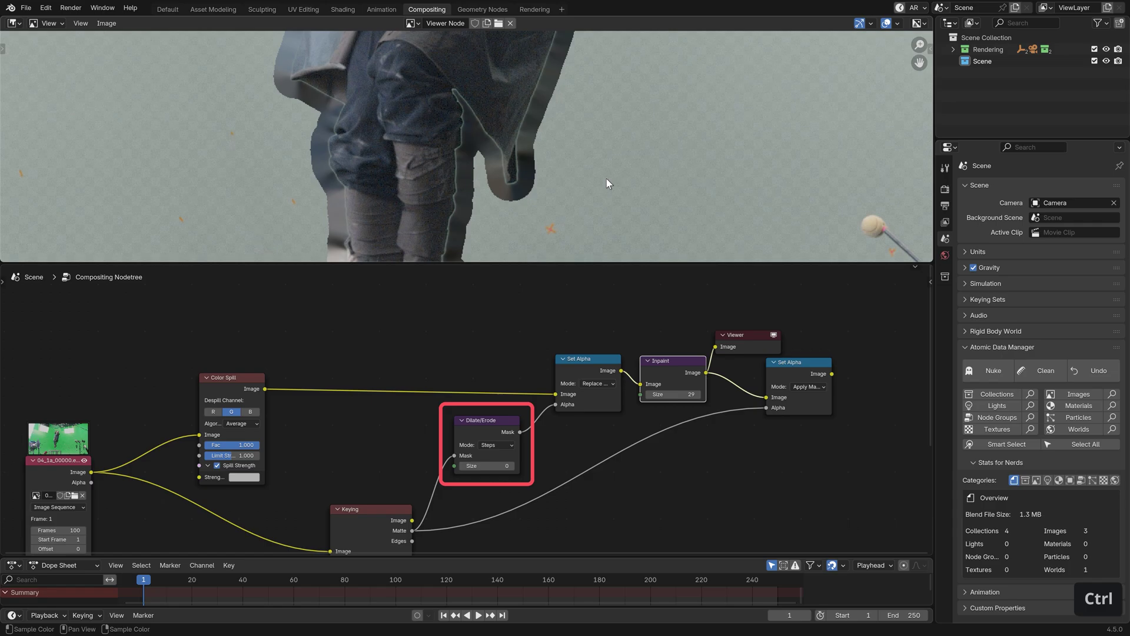
# Step: Set the Dilate/Erode node's Size to -2 to tighten the matte
pyautogui.scroll(-2, 607, 383)
pyautogui.hscroll(2, 606, 382)
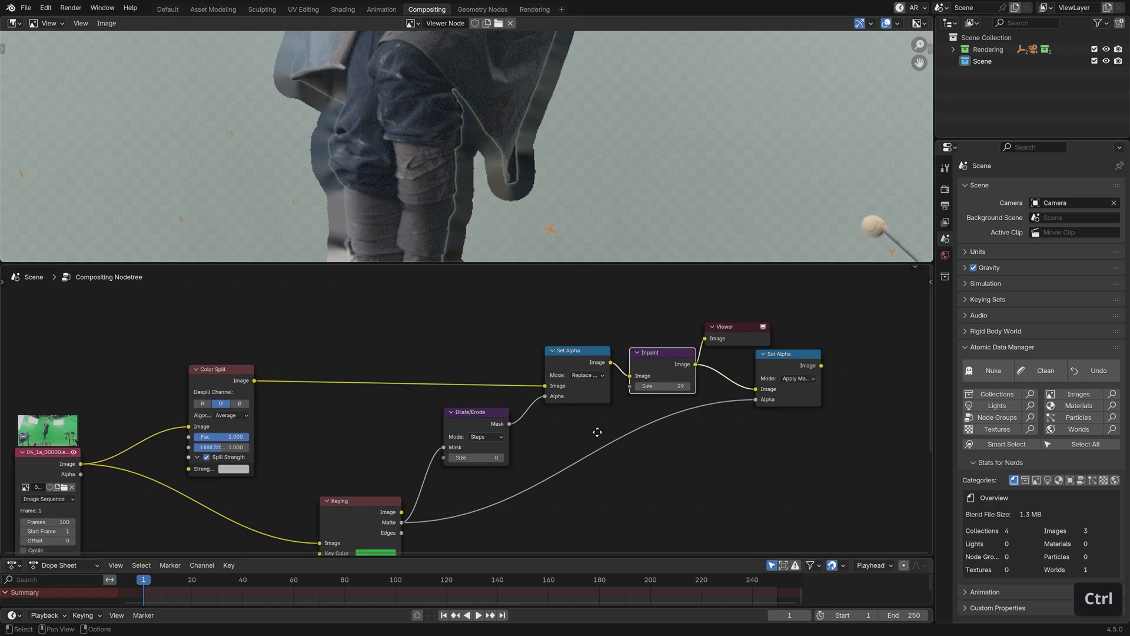
pyautogui.keyDown('ctrl'); pyautogui.moveTo(571, 409); pyautogui.dragTo(574, 391, button='middle'); pyautogui.keyUp('ctrl')
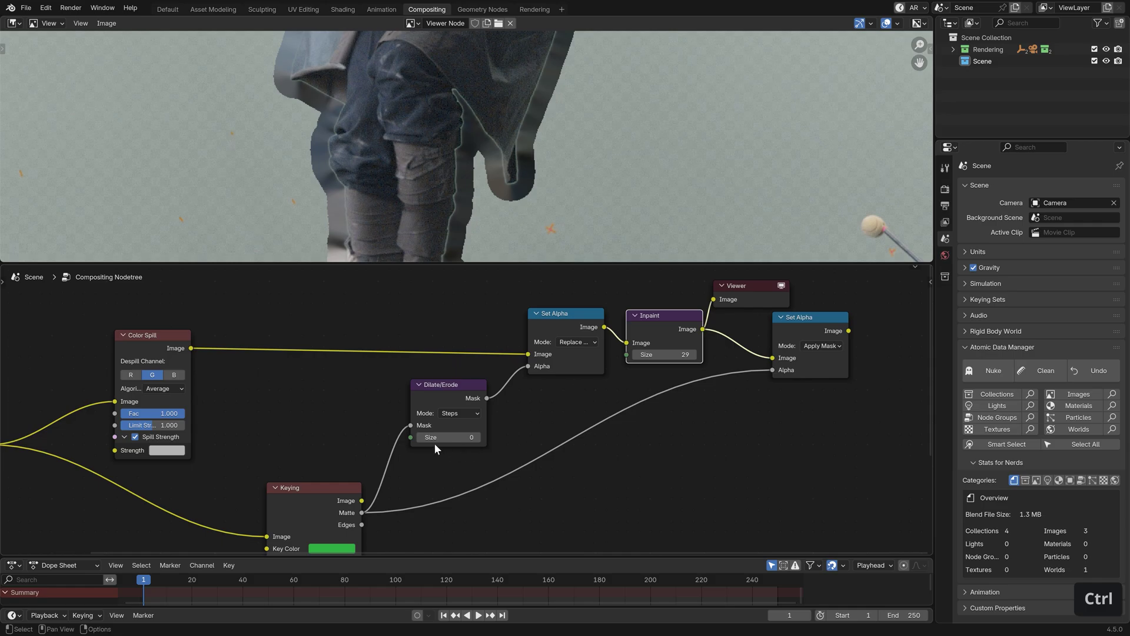
pyautogui.moveTo(432, 443); pyautogui.dragTo(419, 443)
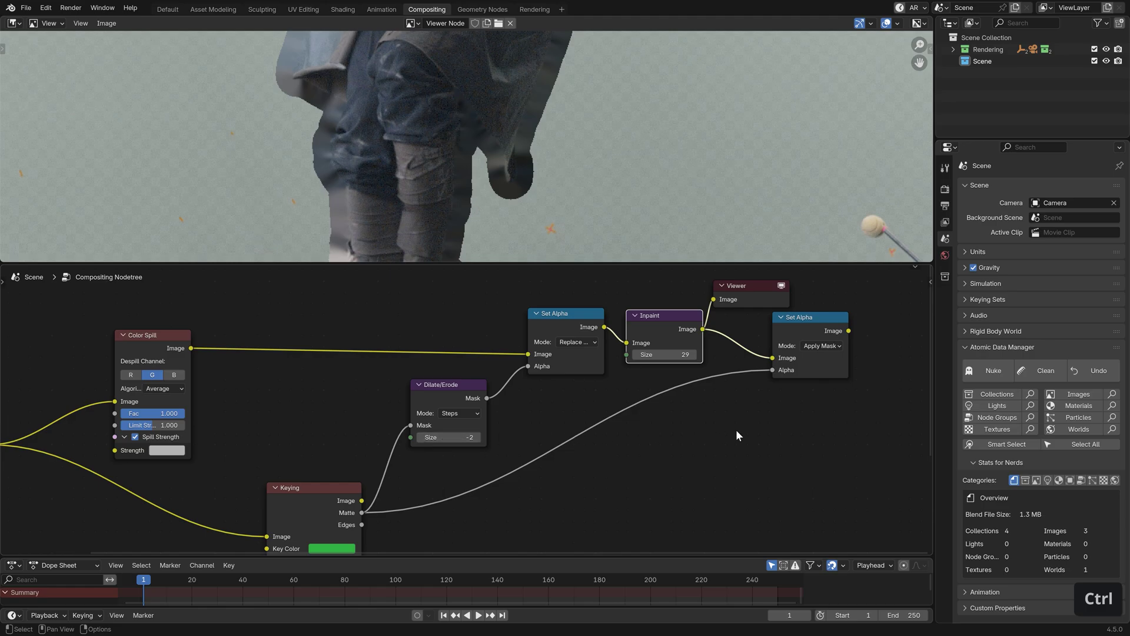
pyautogui.moveTo(736, 429); pyautogui.dragTo(599, 455, button='middle')
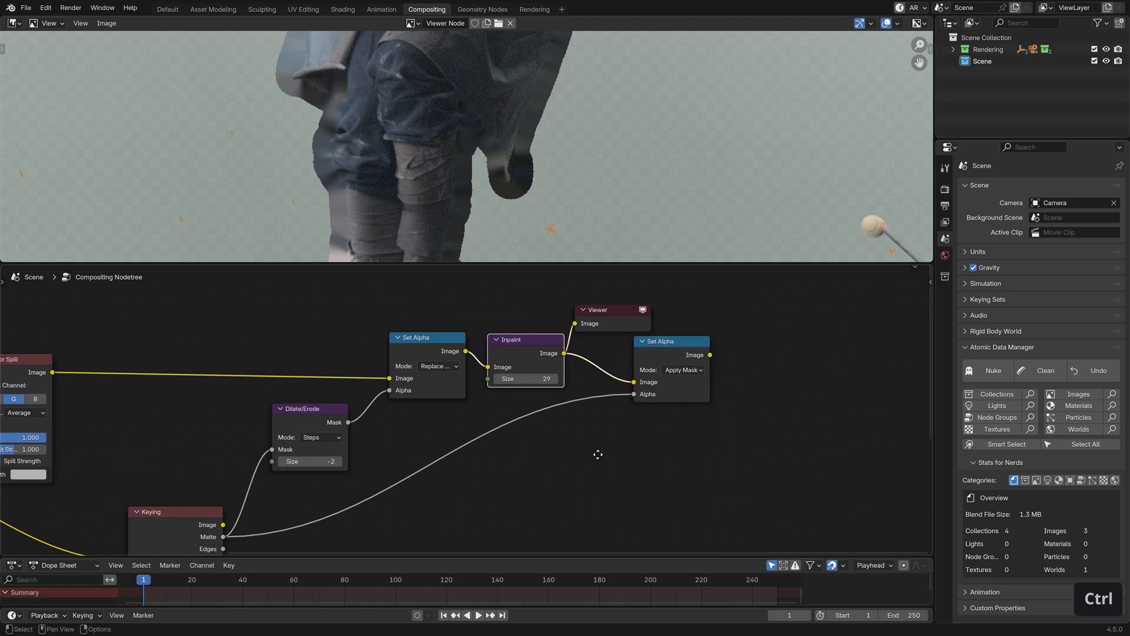
# Step: Add an Alpha Over node with the scaled tunnel background underneath and the keyed actor on top, then preview it
pyautogui.keyDown('ctrl'); pyautogui.keyDown('shift'); pyautogui.click(680, 352); pyautogui.keyUp('shift'); pyautogui.keyUp('ctrl')
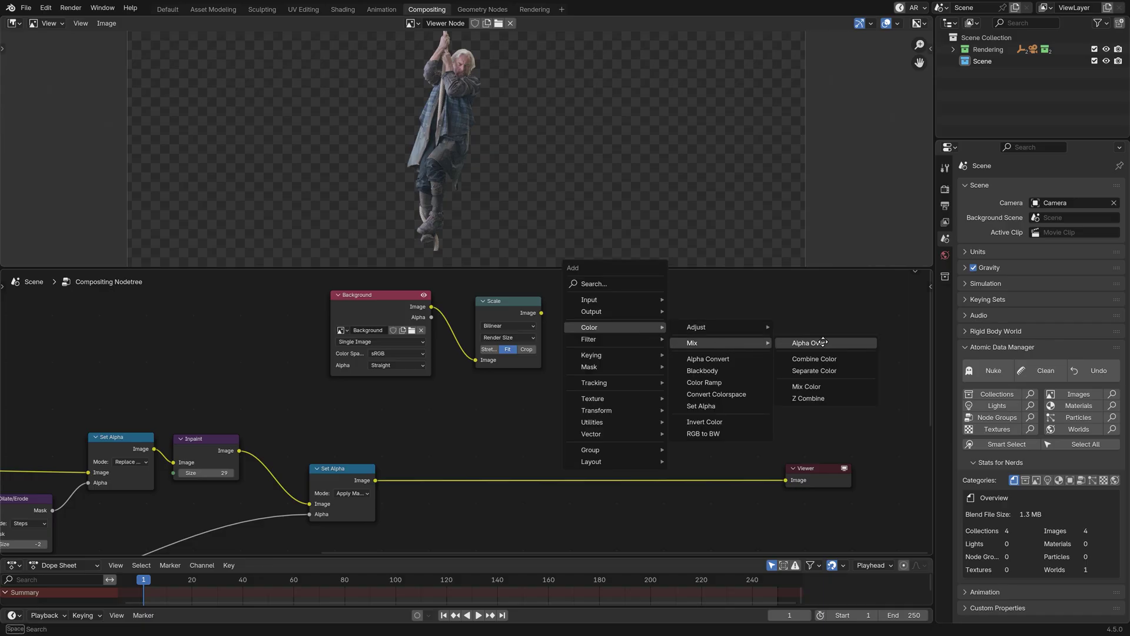
pyautogui.click(824, 343)
pyautogui.click(626, 305)
pyautogui.moveTo(541, 312); pyautogui.dragTo(627, 344)
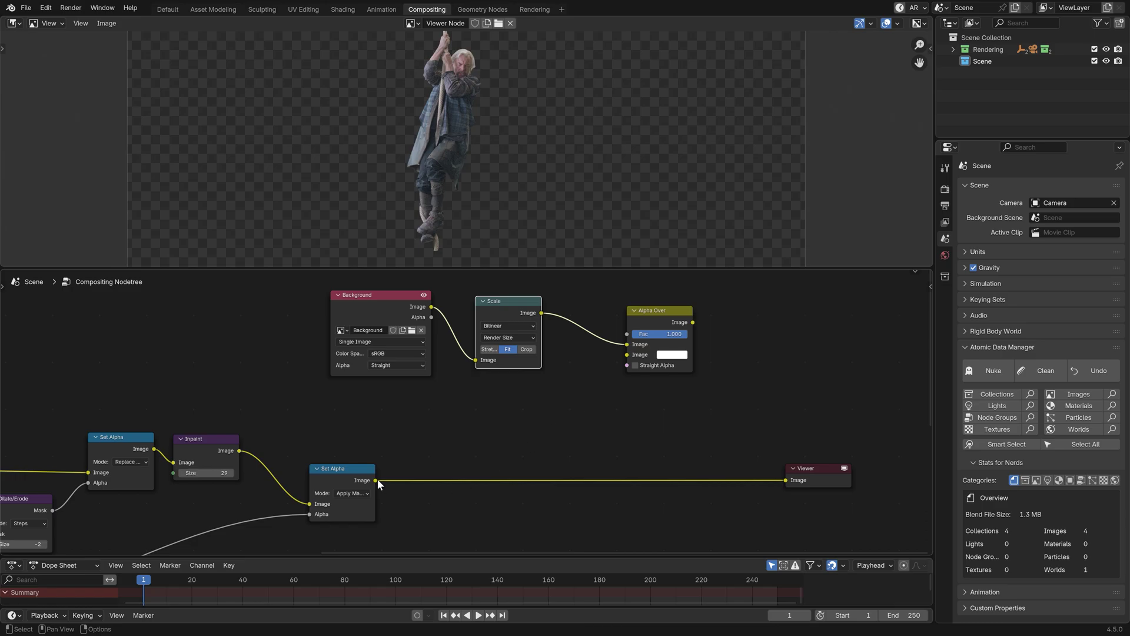
pyautogui.moveTo(375, 479); pyautogui.dragTo(627, 355)
pyautogui.keyDown('ctrl'); pyautogui.keyDown('shift'); pyautogui.click(676, 318); pyautogui.keyUp('shift'); pyautogui.keyUp('ctrl')
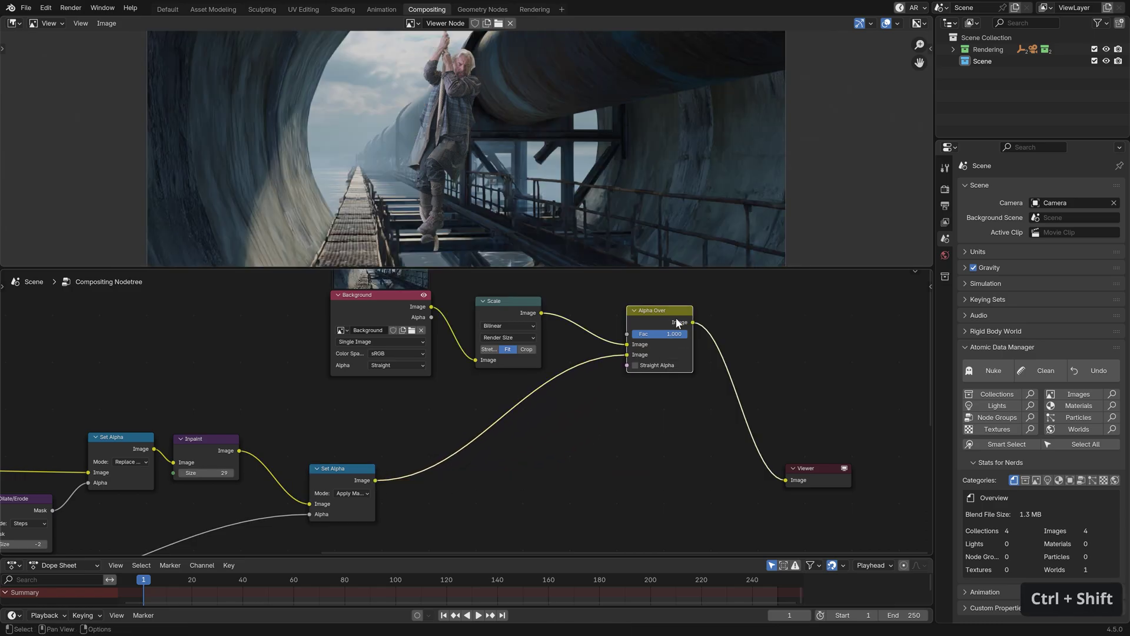